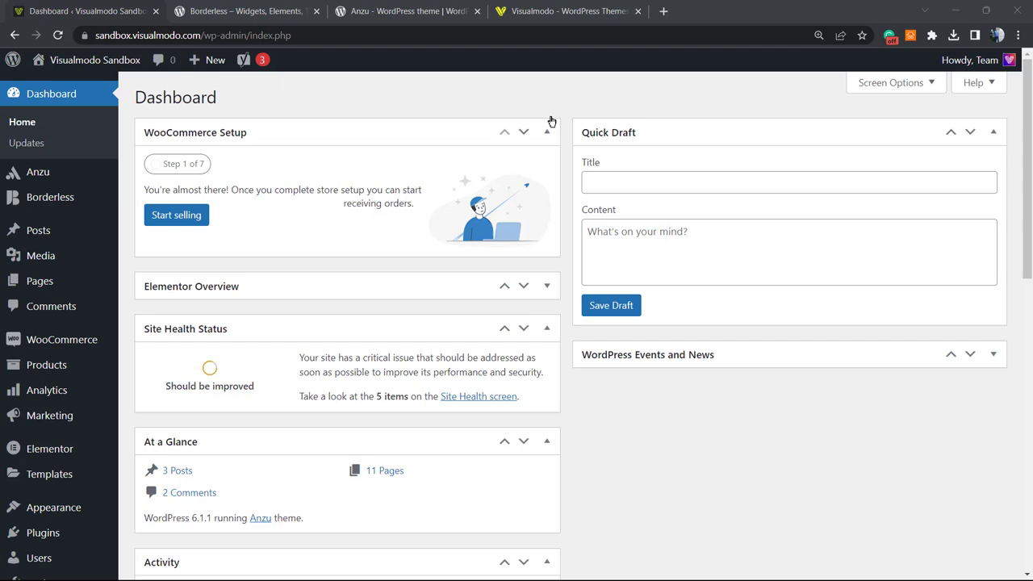
# - Open the site's front page in a new browser tab and view its current navigation menu
pyautogui.moveTo(106, 67)
pyautogui.rightClick(94, 86)
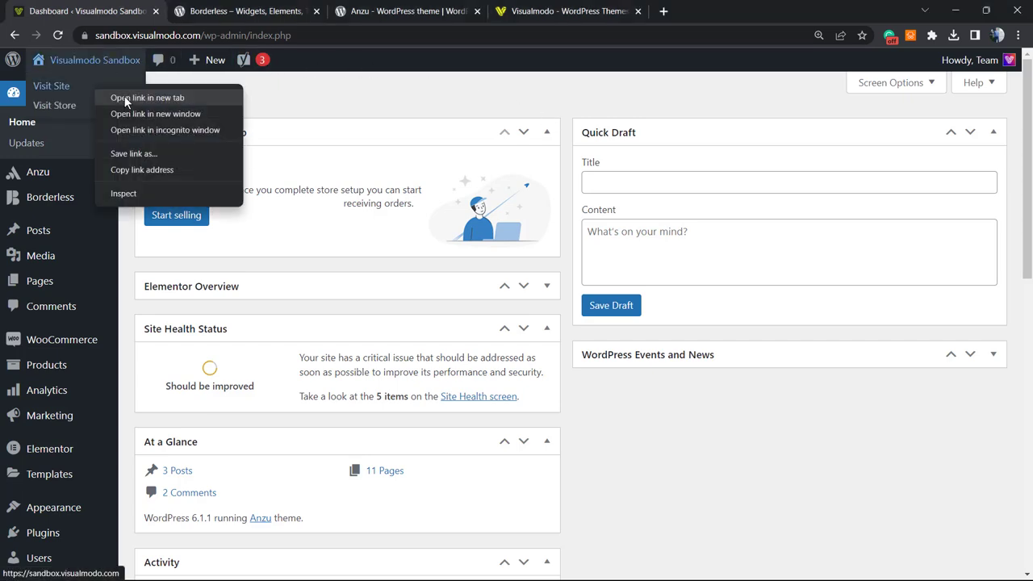
pyautogui.click(121, 95)
pyautogui.click(287, 6)
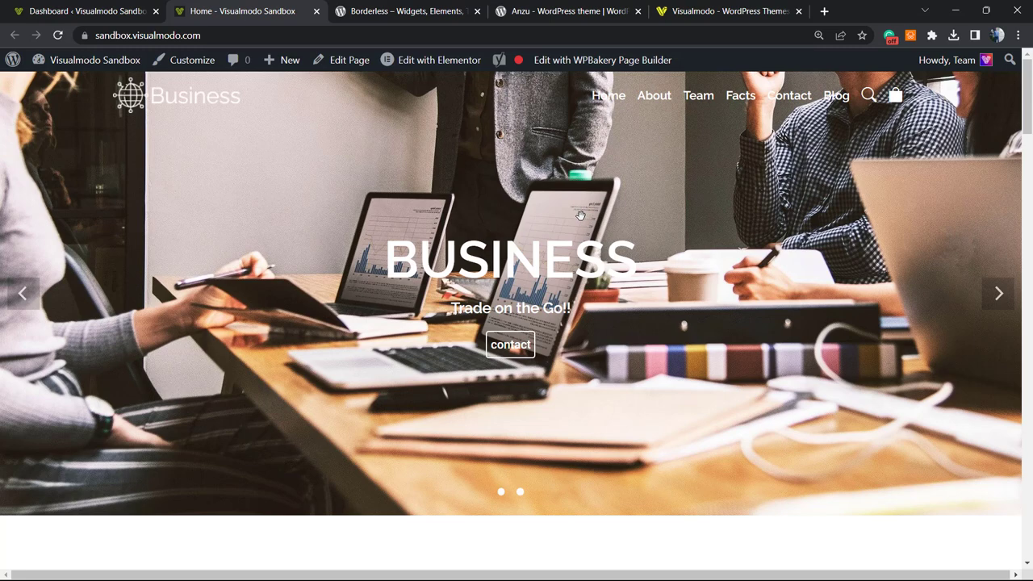
# - Return to the WordPress dashboard and open the page for adding new plugins
pyautogui.click(89, 11)
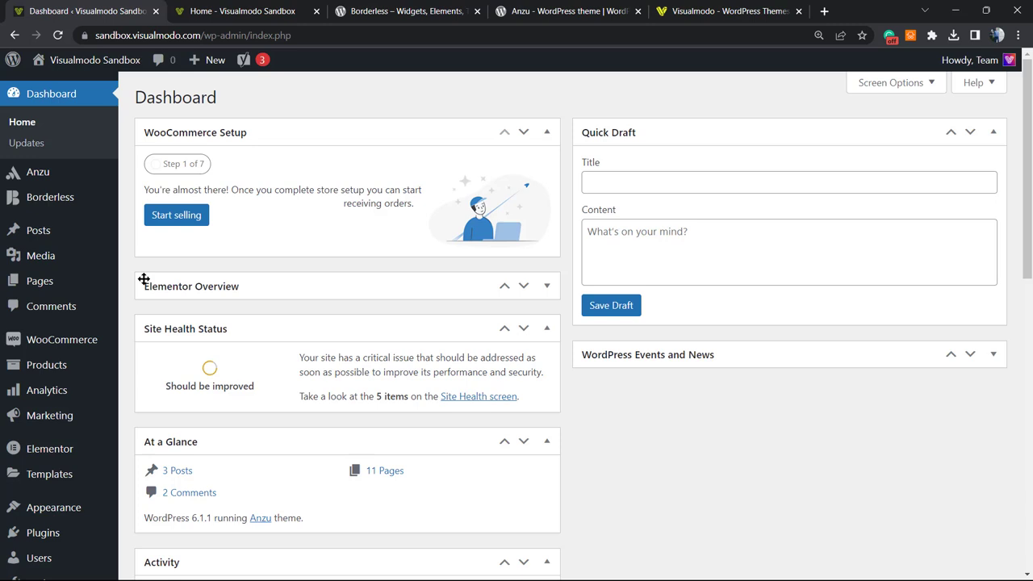
pyautogui.scroll(-3, 39, 334)
pyautogui.moveTo(41, 337)
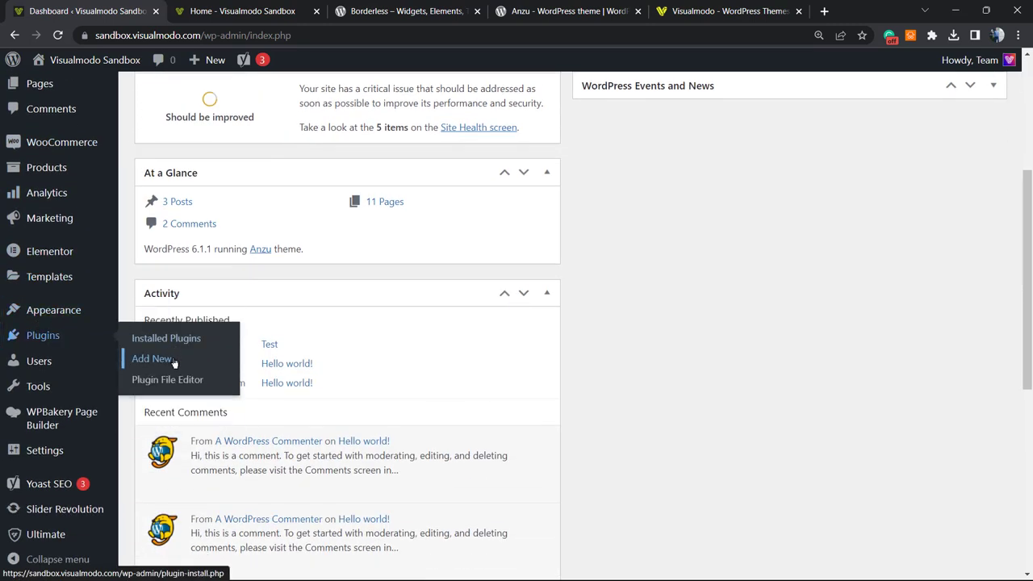
pyautogui.click(162, 361)
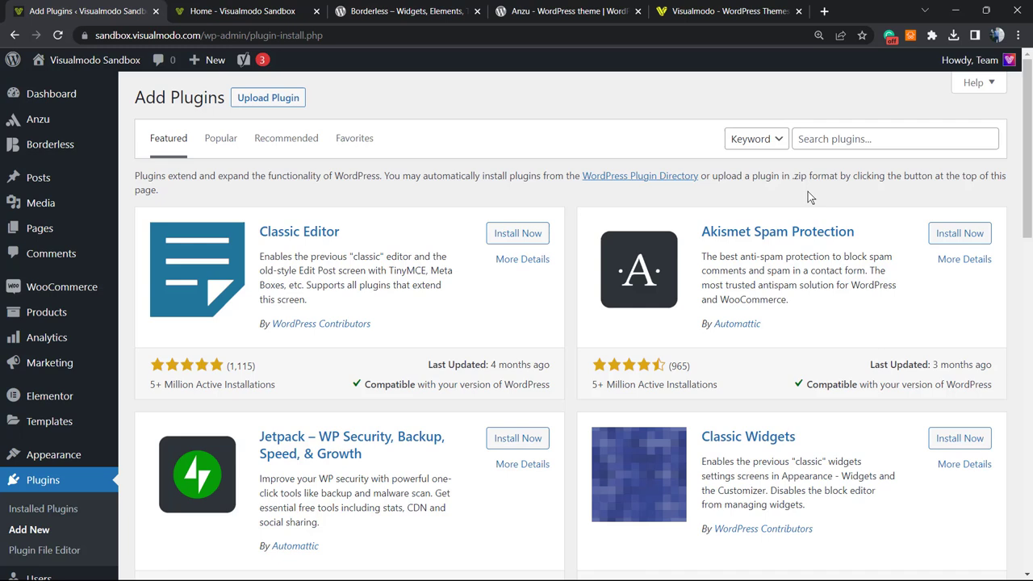
# - Search the plugin directory for "Menu Image" and activate "Menu Image, Icons made easy", skipping its notifications opt-in
pyautogui.click(825, 144)
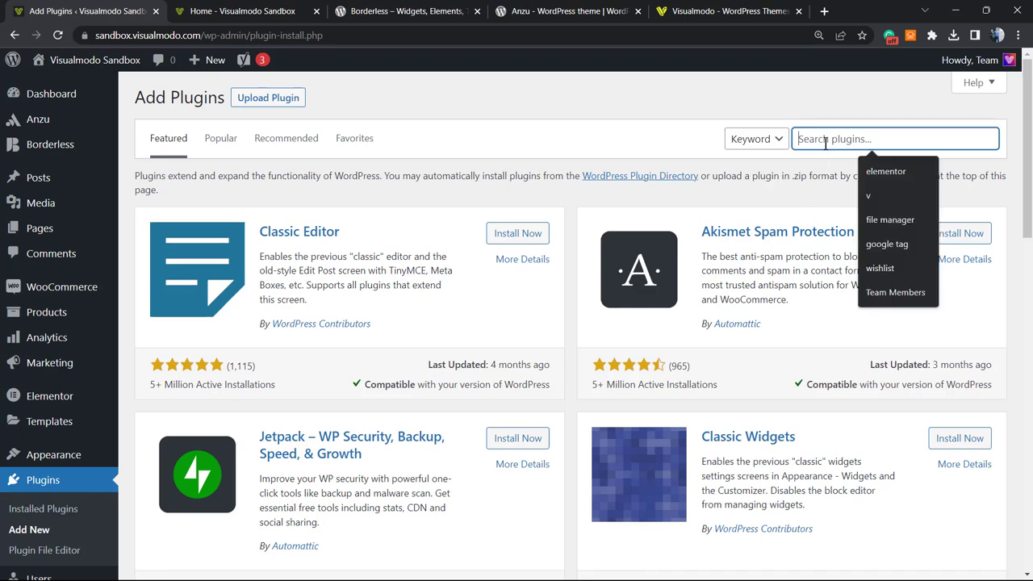
pyautogui.write('Menu Image')
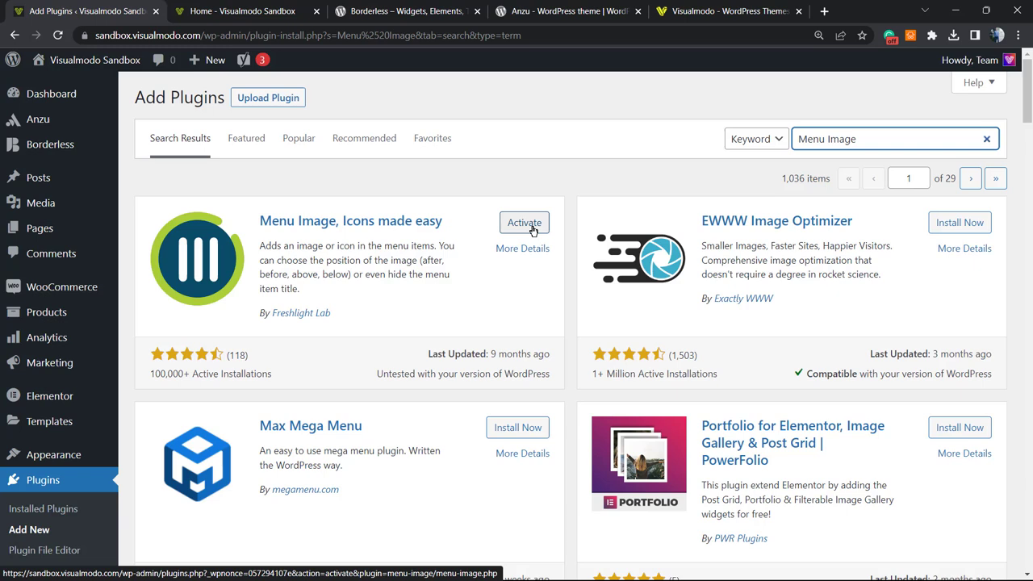
pyautogui.click(533, 230)
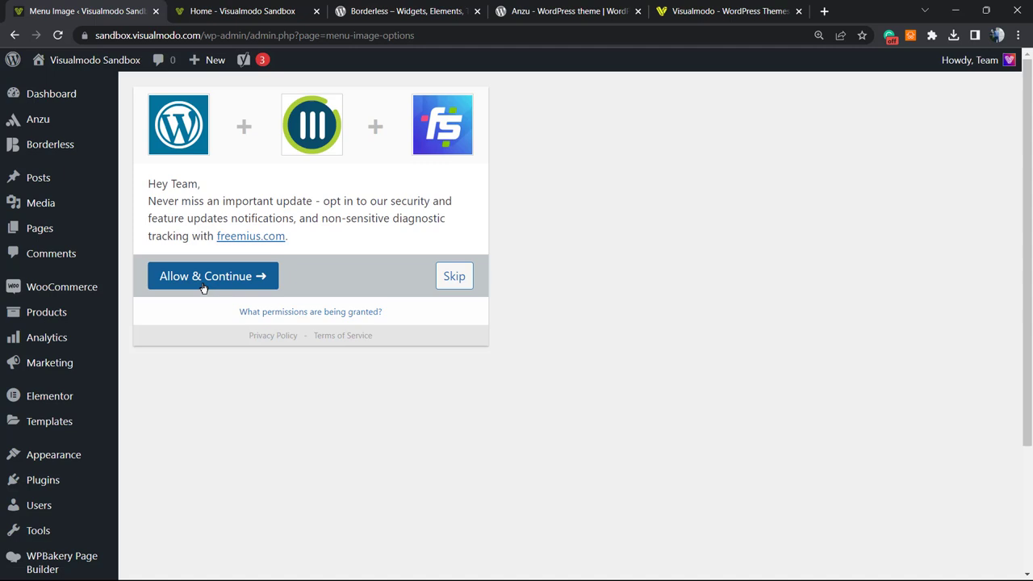
pyautogui.click(455, 277)
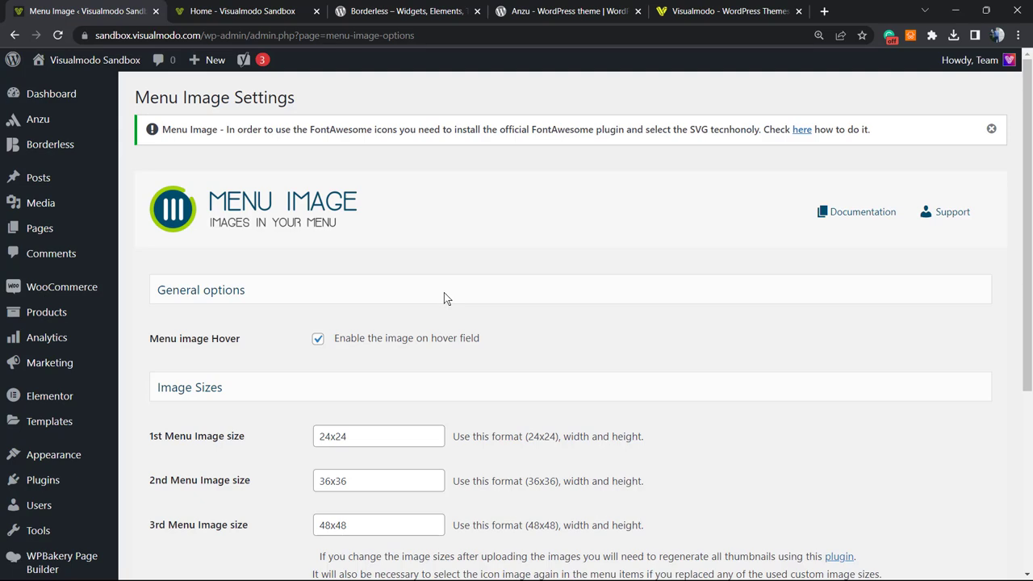
# - Examine the Menu Image plugin's general options, especially the Menu image Hover setting
pyautogui.scroll(-2, 443, 292)
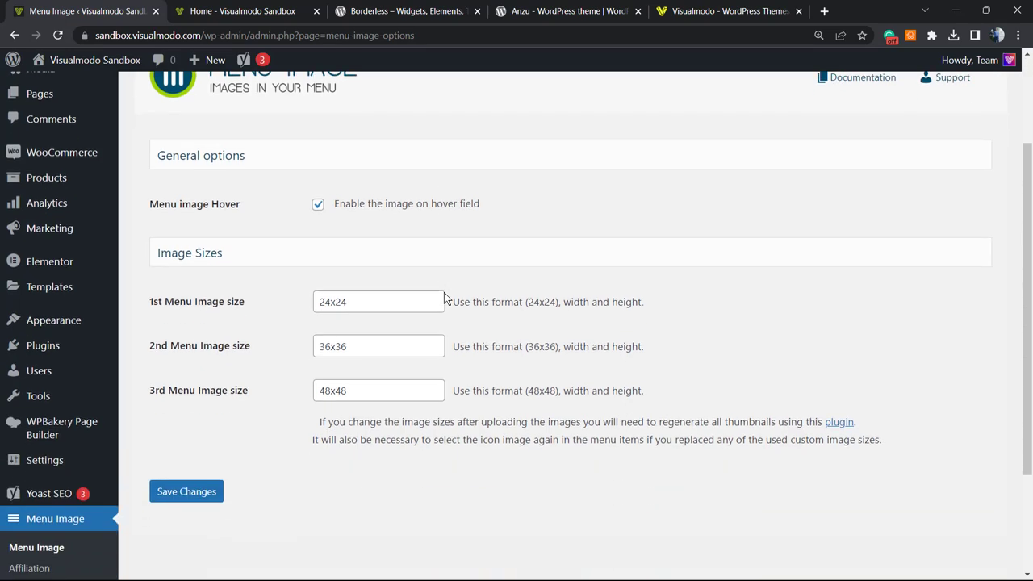
pyautogui.scroll(1, 442, 279)
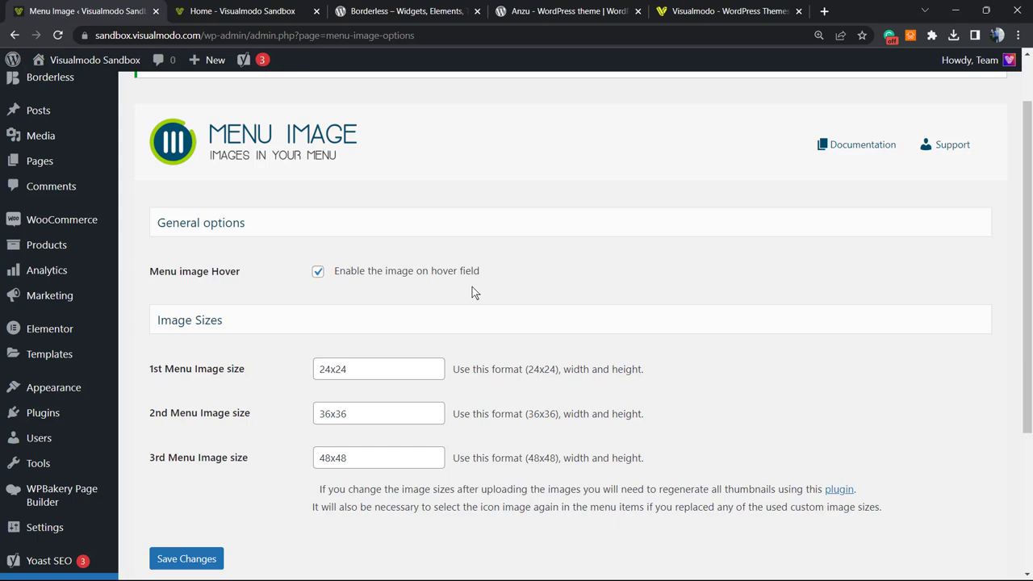
pyautogui.scroll(-1, 464, 293)
pyautogui.scroll(1, 464, 293)
pyautogui.scroll(-3, 266, 315)
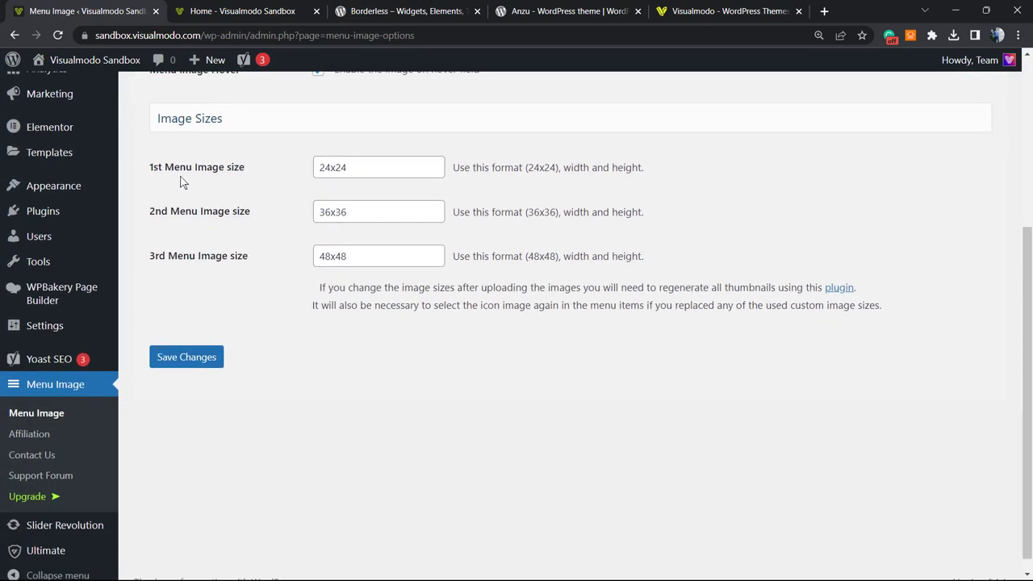
pyautogui.scroll(1, 201, 218)
pyautogui.scroll(1, 198, 240)
pyautogui.moveTo(159, 208); pyautogui.dragTo(241, 207)
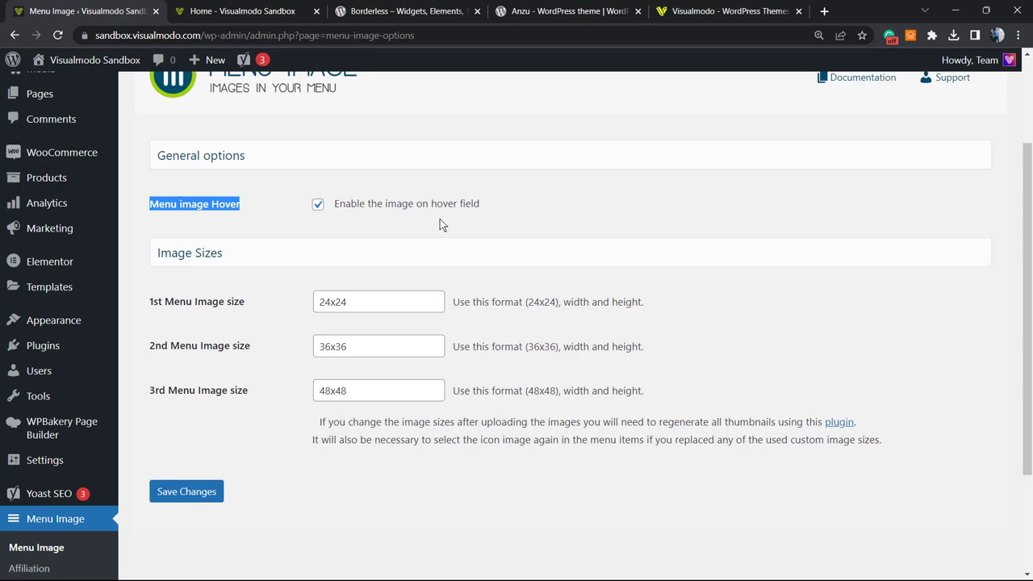
pyautogui.scroll(-1, 439, 219)
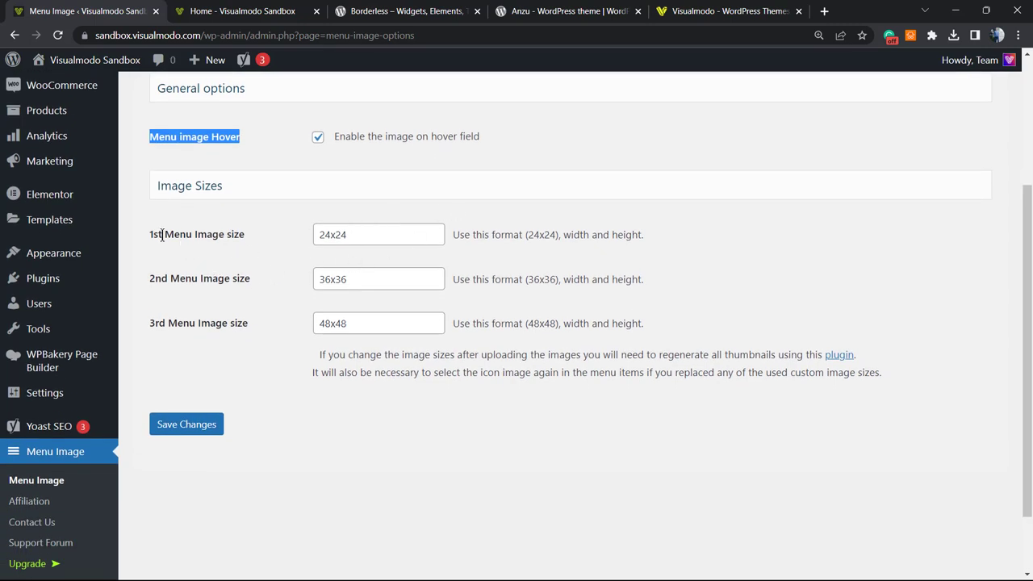
# - Examine the plugin's 1st, 2nd and 3rd Menu Image size settings
pyautogui.click(373, 232)
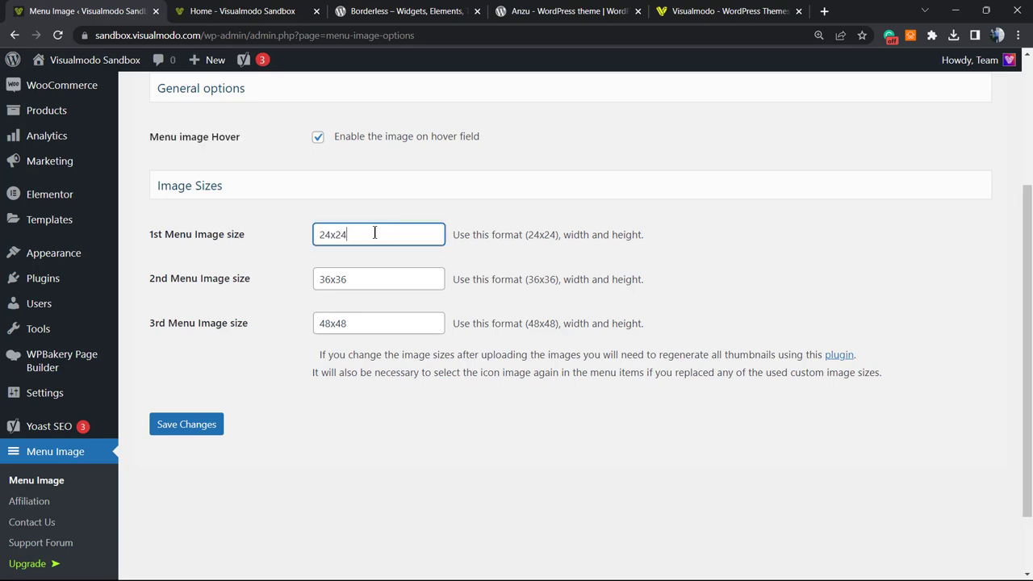
pyautogui.hotkey('ctrl', 'a')
pyautogui.click(373, 233)
pyautogui.click(174, 279)
pyautogui.tripleClick(222, 278)
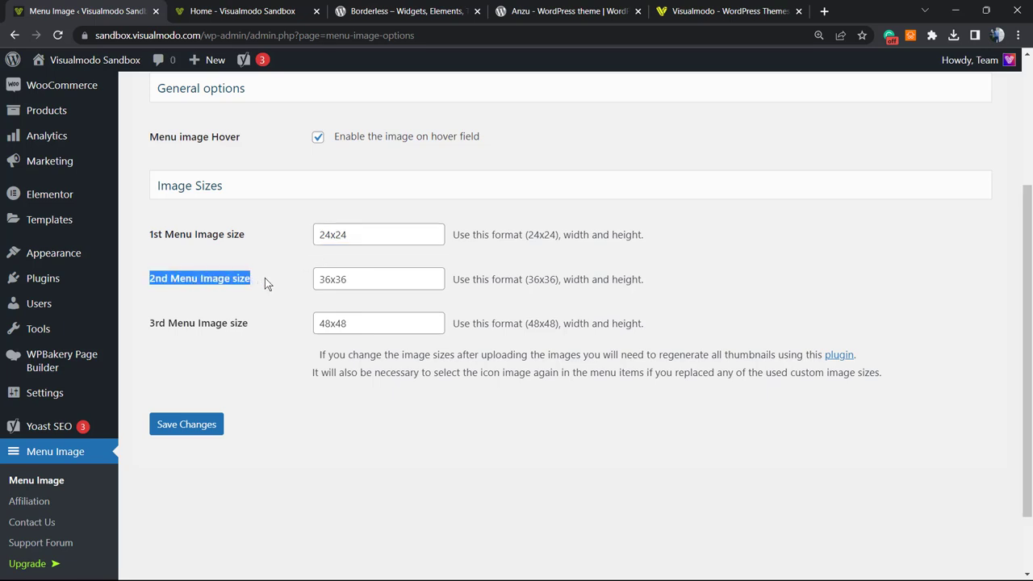
pyautogui.click(196, 323)
pyautogui.tripleClick(196, 322)
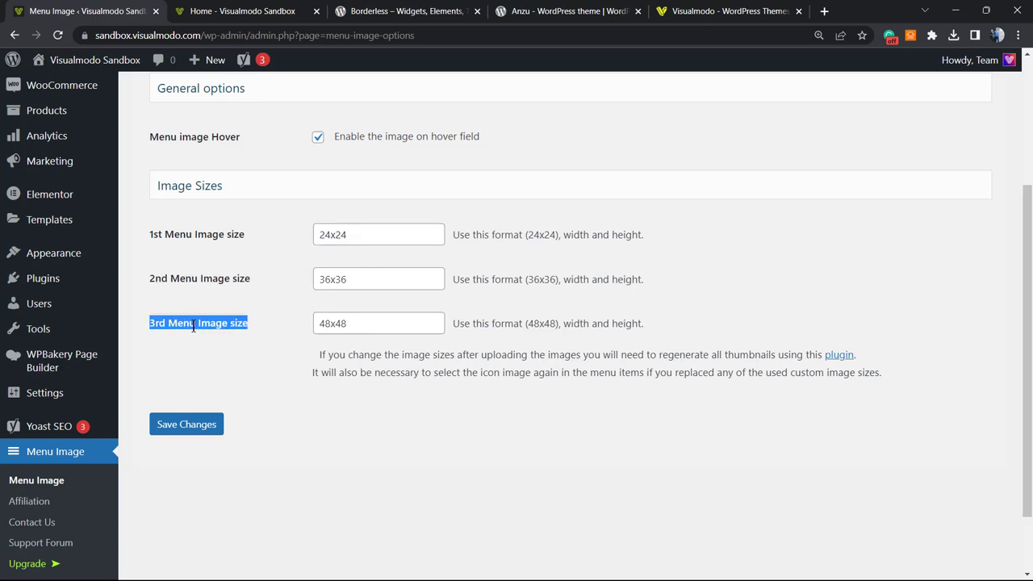
pyautogui.click(359, 323)
pyautogui.doubleClick(359, 323)
pyautogui.scroll(-2, 357, 327)
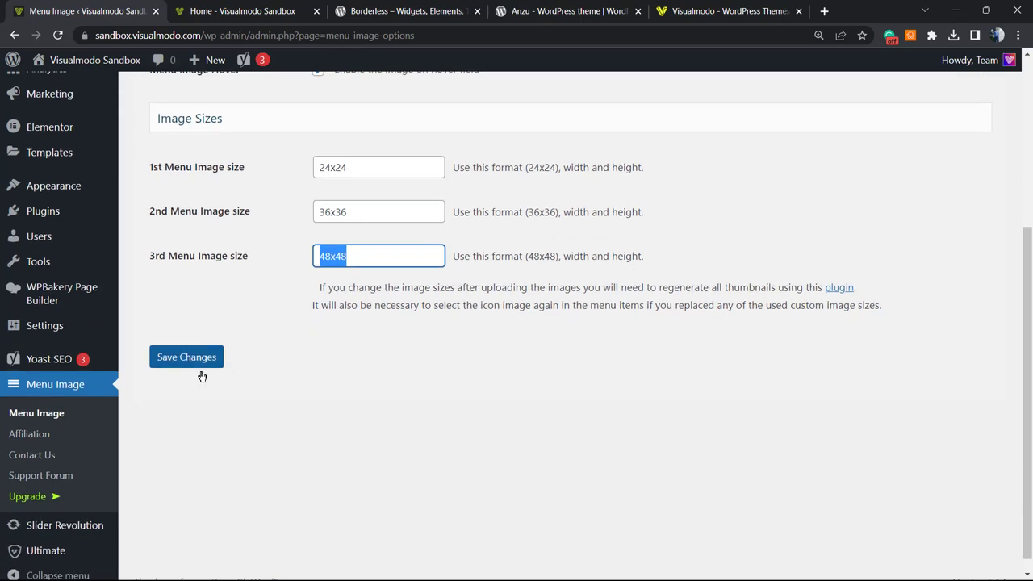
pyautogui.scroll(3, 266, 339)
pyautogui.scroll(1, 251, 324)
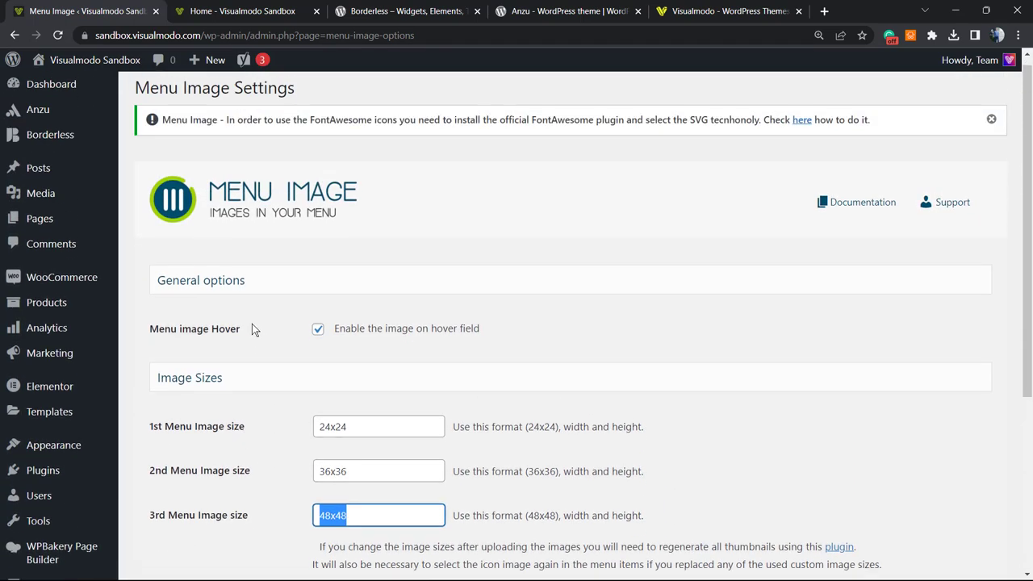
pyautogui.scroll(-4, 210, 327)
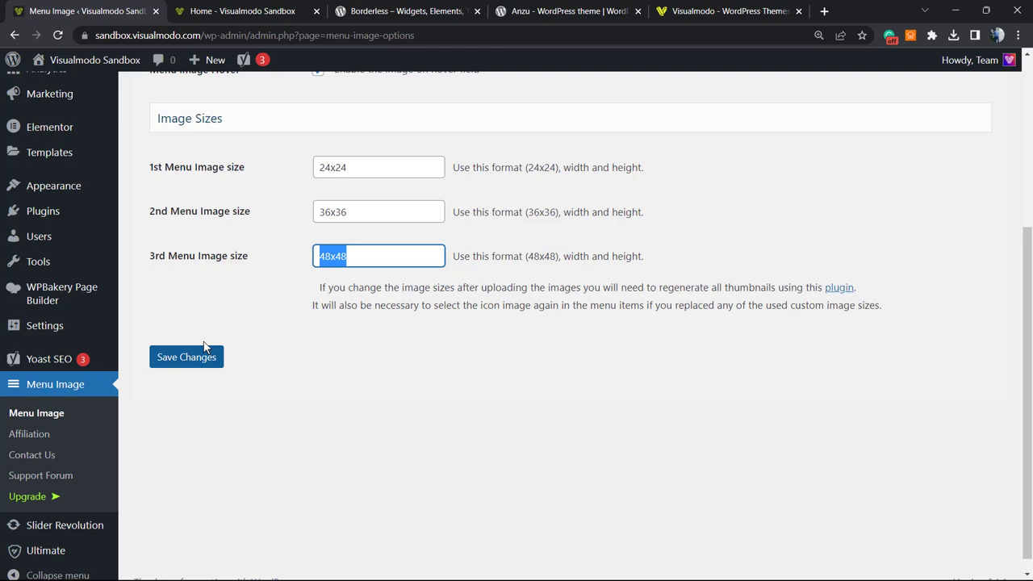
pyautogui.scroll(2, 271, 319)
pyautogui.scroll(2, 283, 258)
pyautogui.scroll(-4, 306, 240)
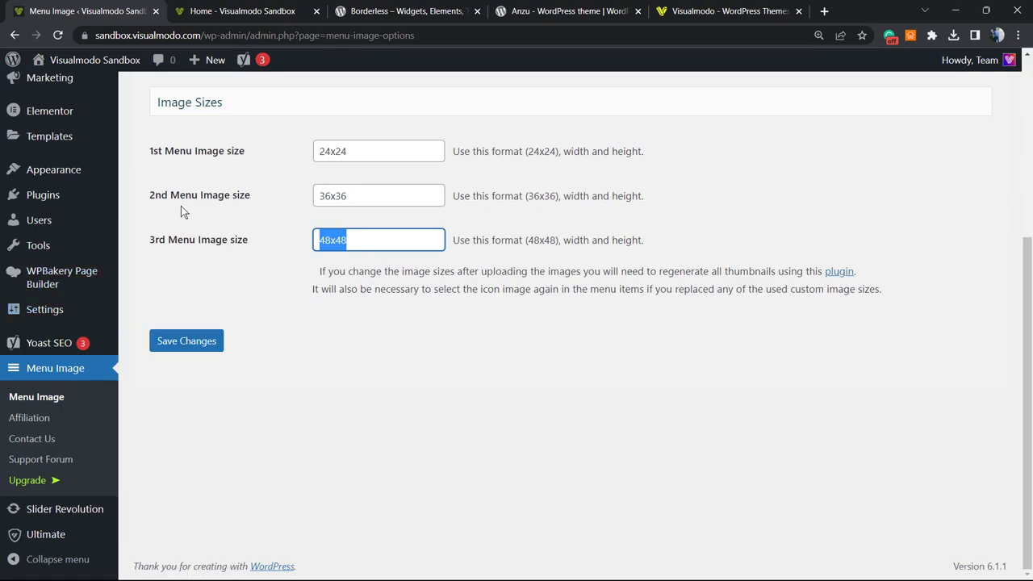
# - Open the WordPress Menus page for editing the site's navigation menu
pyautogui.scroll(1, 156, 214)
pyautogui.moveTo(30, 242)
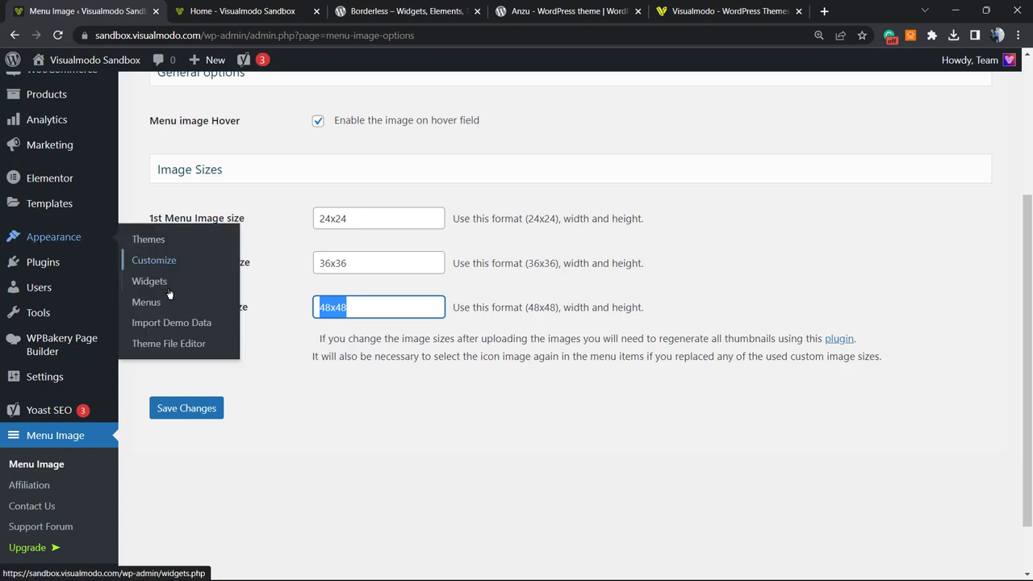
pyautogui.click(174, 310)
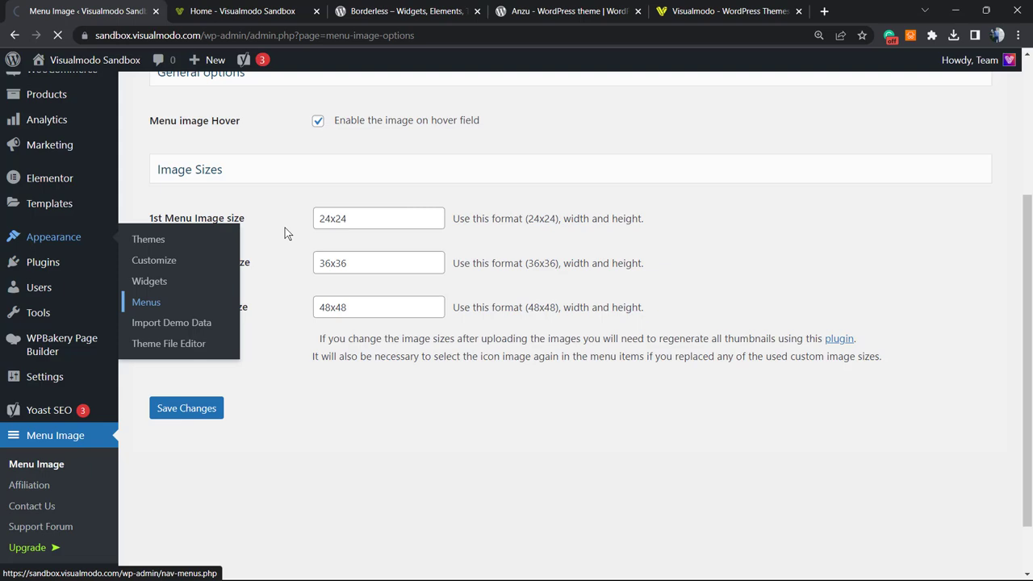
# - Examine the Main menu's items and display location, and compare them with the navigation on the site's front page
pyautogui.scroll(-1, 556, 186)
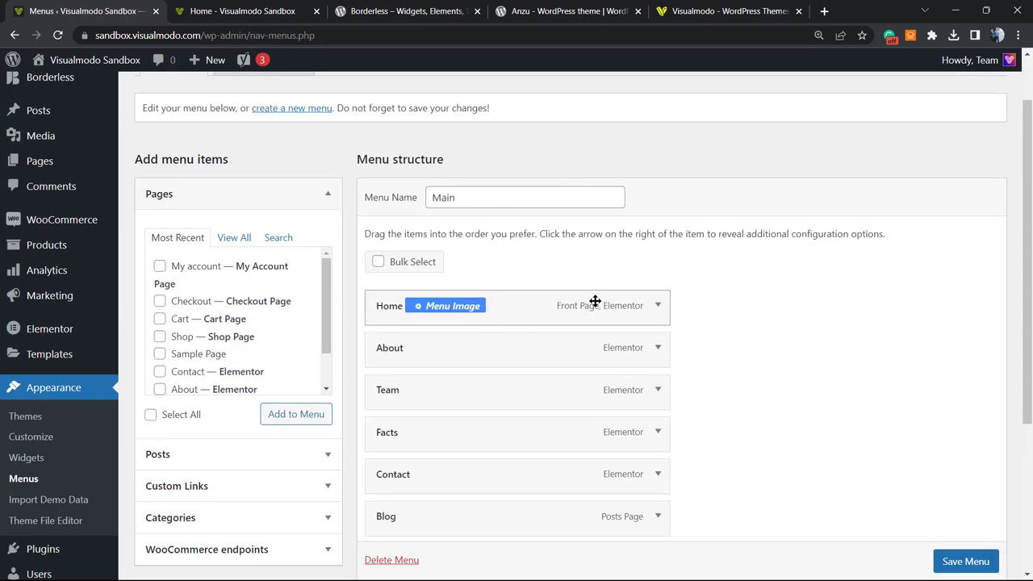
pyautogui.scroll(-2, 555, 335)
pyautogui.scroll(1, 533, 364)
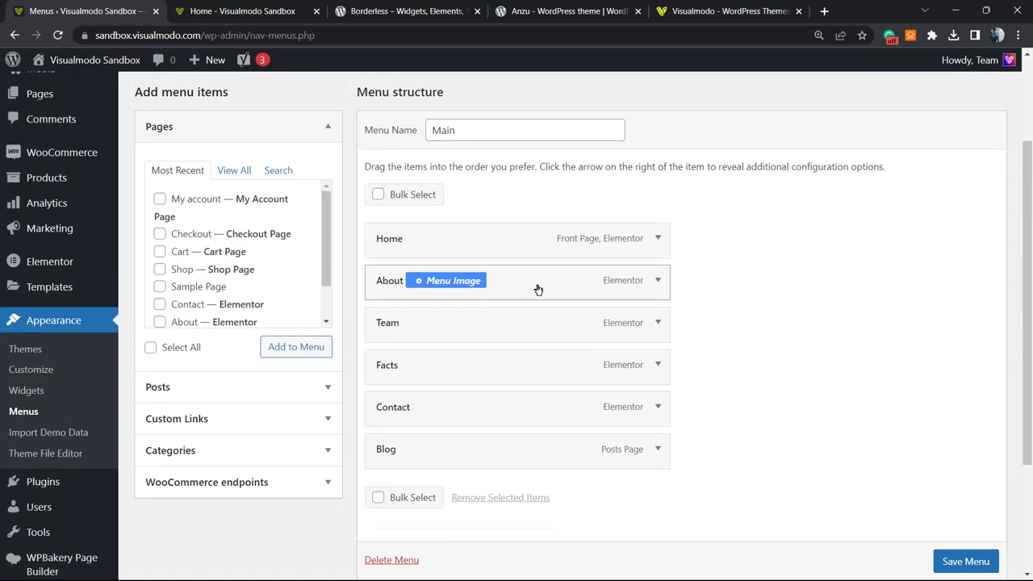
pyautogui.scroll(-2, 538, 288)
pyautogui.tripleClick(513, 452)
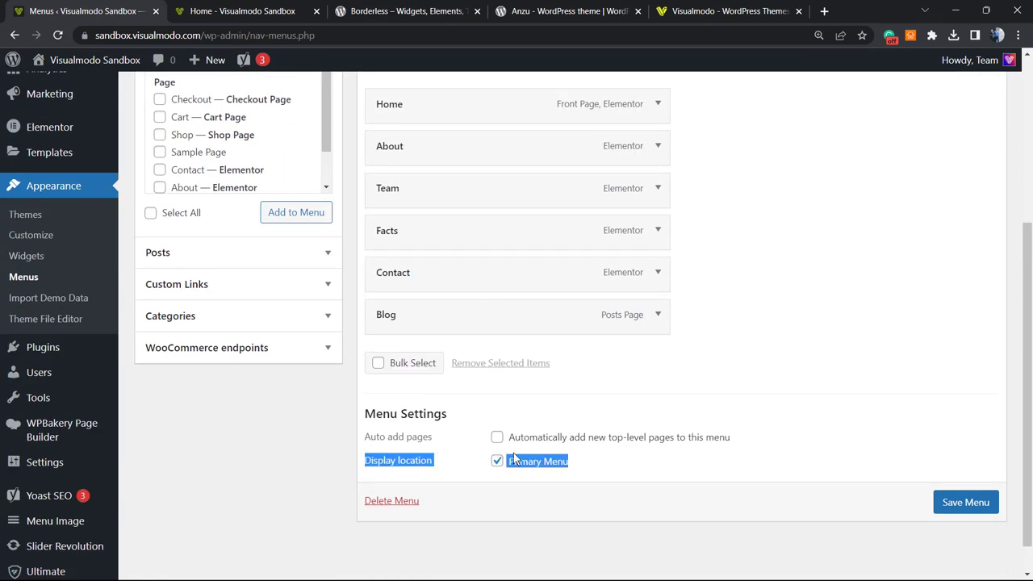
pyautogui.click(521, 217)
pyautogui.click(274, 9)
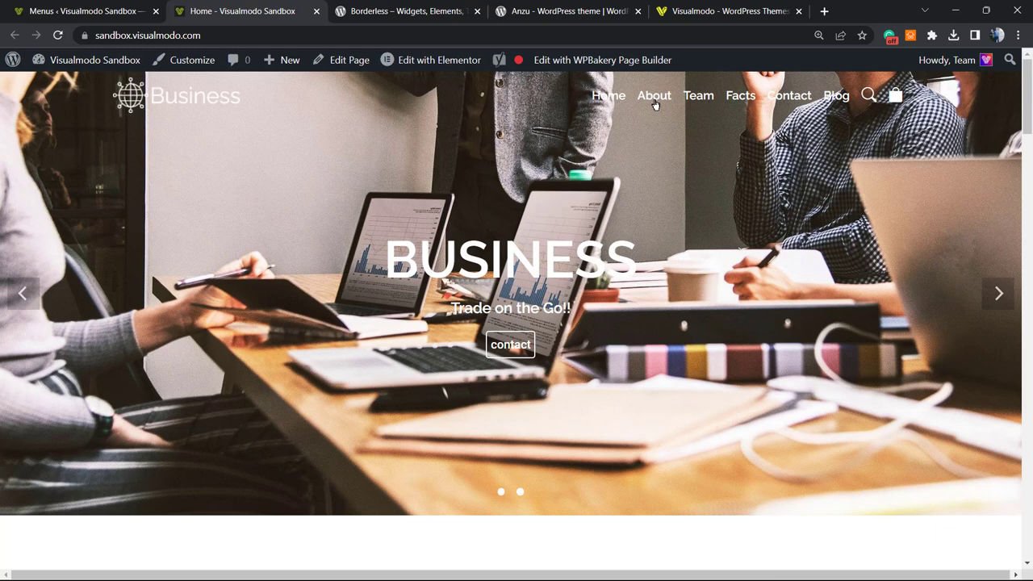
pyautogui.click(108, 4)
# - Open the Menu Image settings of the Home item in the Main menu
pyautogui.scroll(3, 452, 329)
pyautogui.moveTo(474, 301)
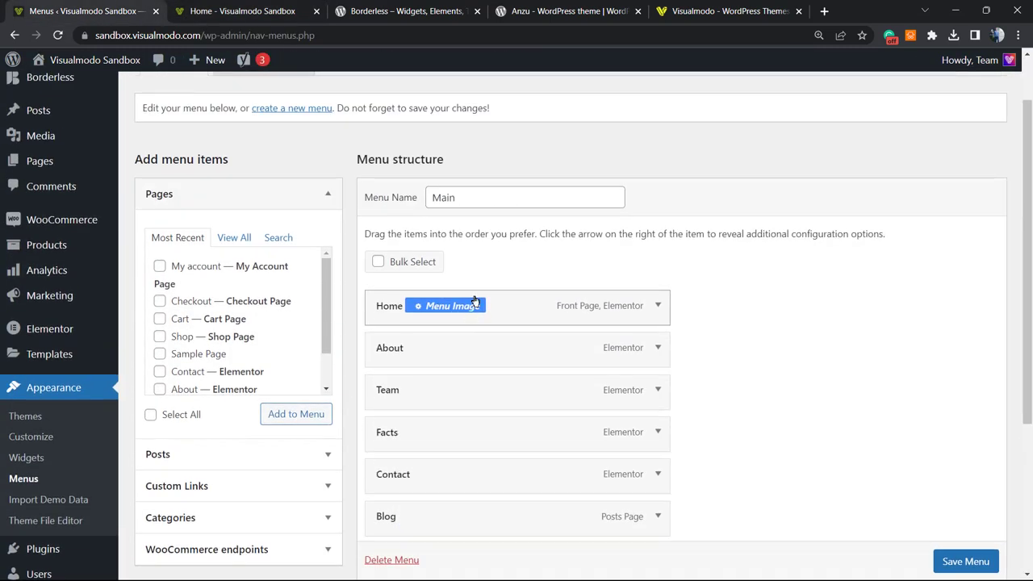
pyautogui.scroll(-1, 495, 247)
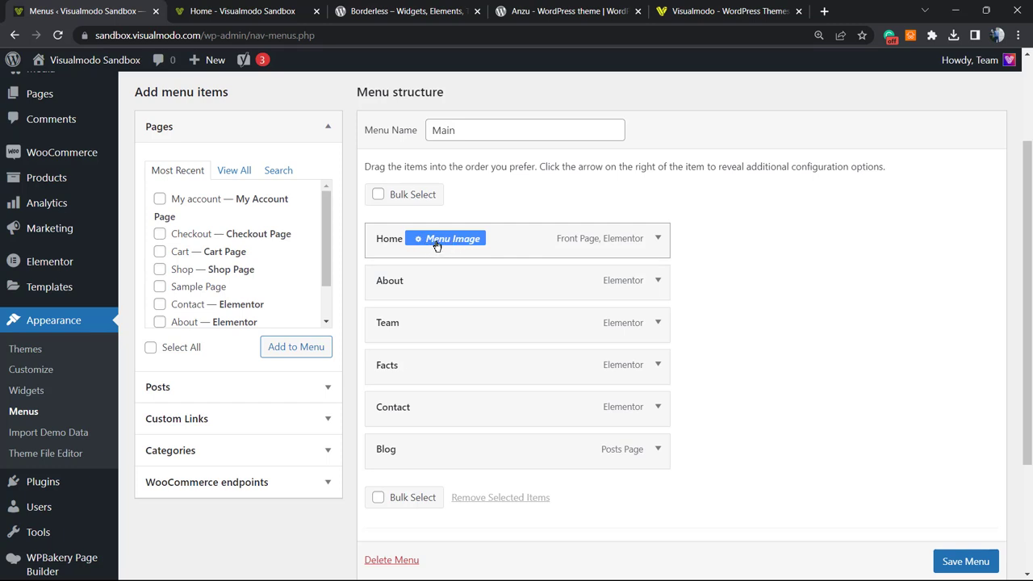
pyautogui.click(435, 246)
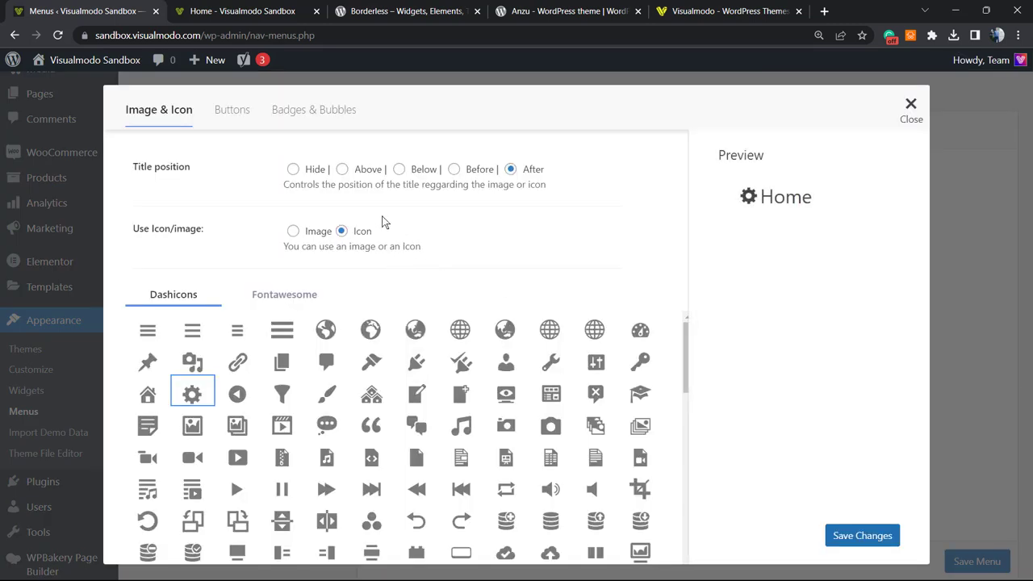
# - Preview the Home item's title position as Above, Below and Before its icon, and set it back to After
pyautogui.click(344, 169)
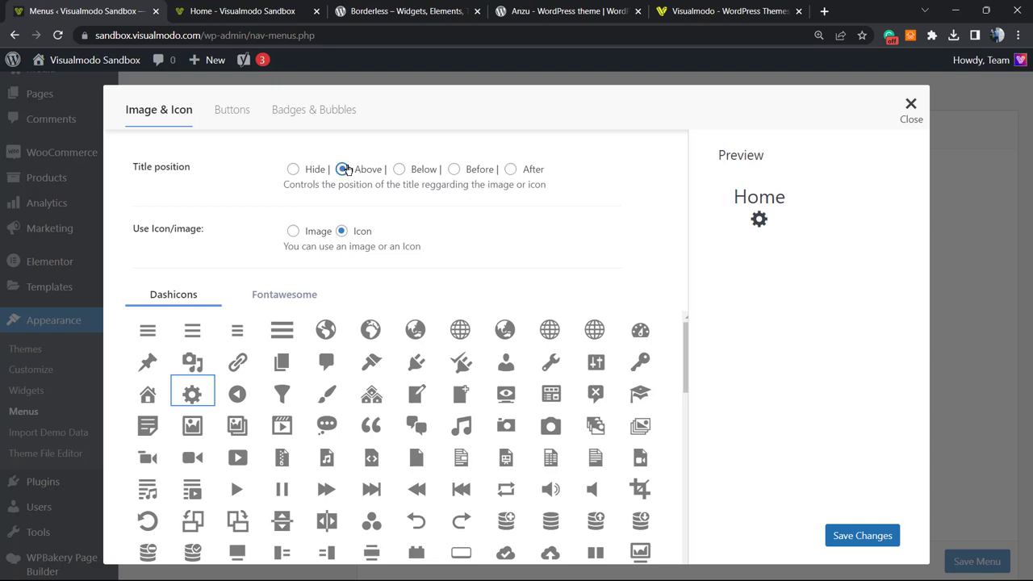
pyautogui.click(400, 169)
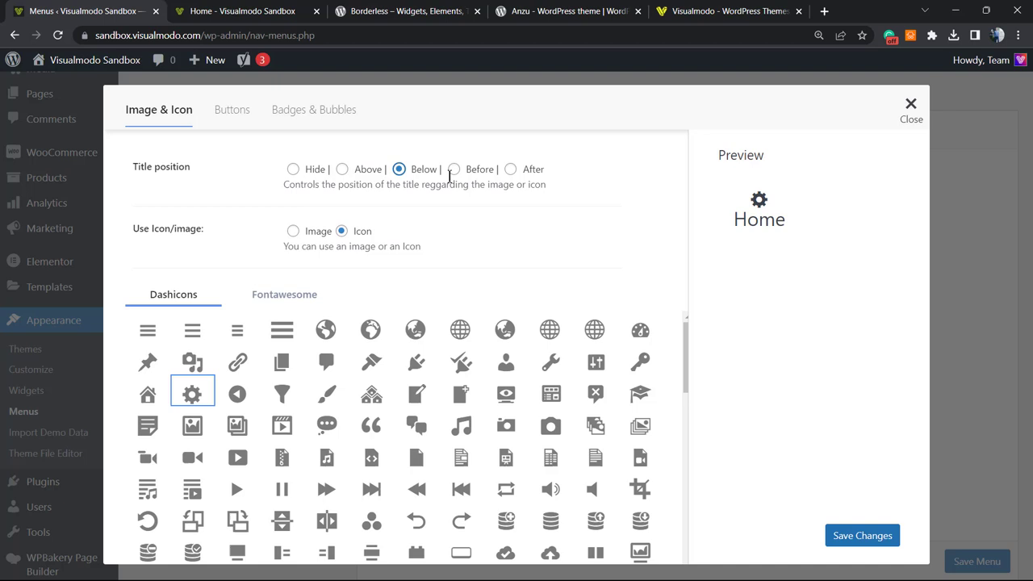
pyautogui.click(455, 171)
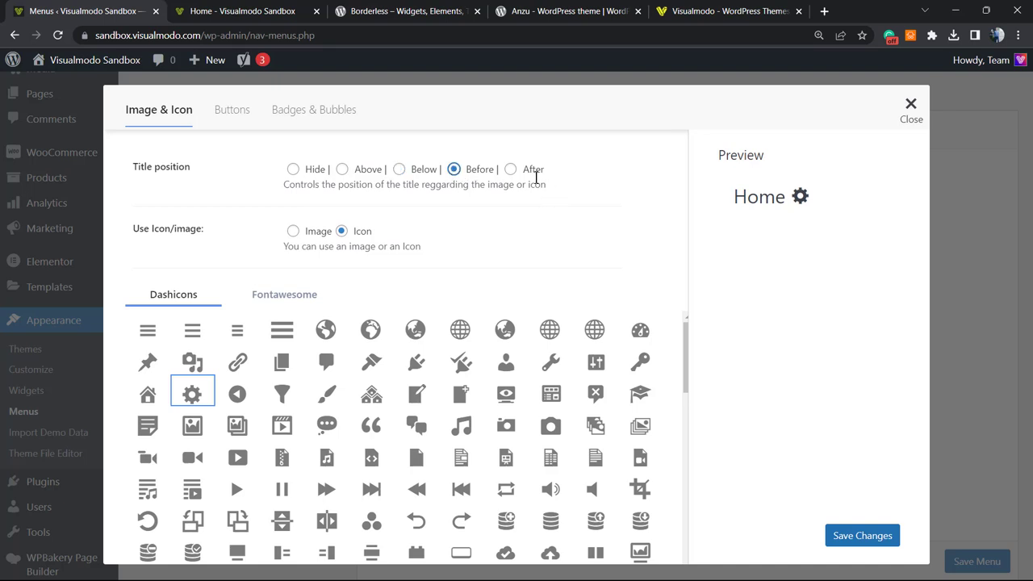
pyautogui.click(511, 170)
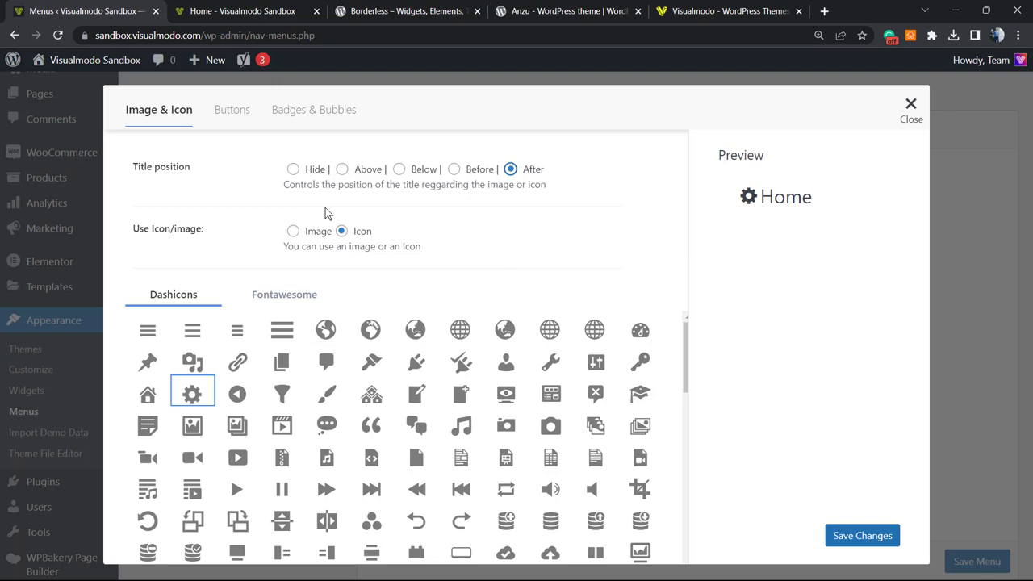
# - Check the Fontawesome icon set for the Home item and return to the Dashicons set
pyautogui.scroll(-2, 290, 347)
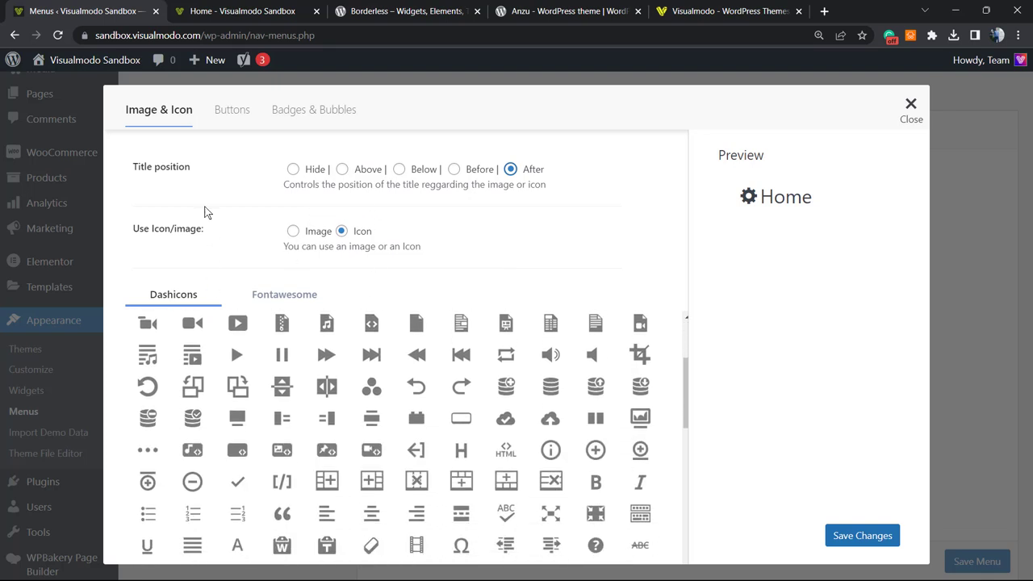
pyautogui.scroll(-1, 197, 230)
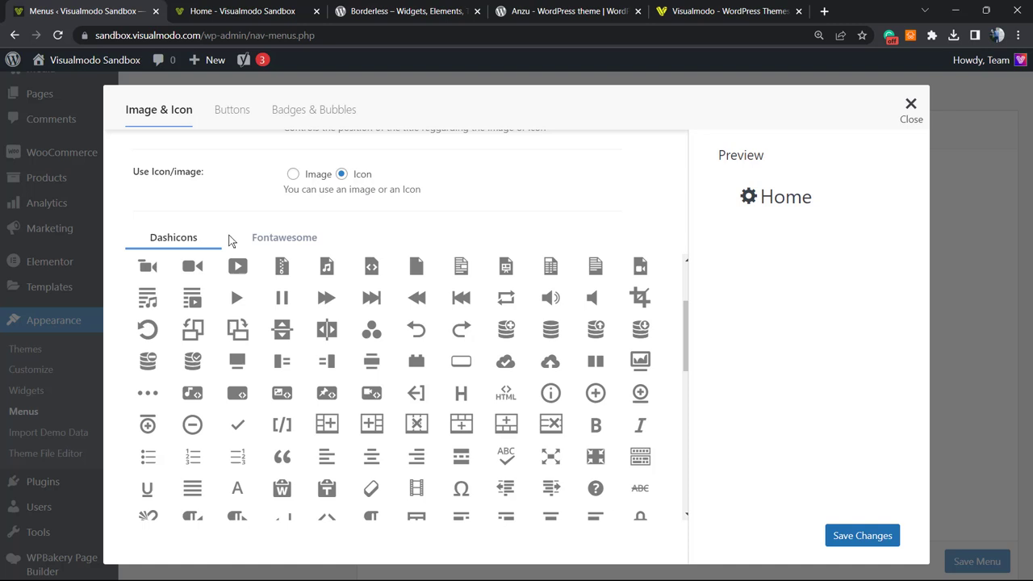
pyautogui.click(283, 237)
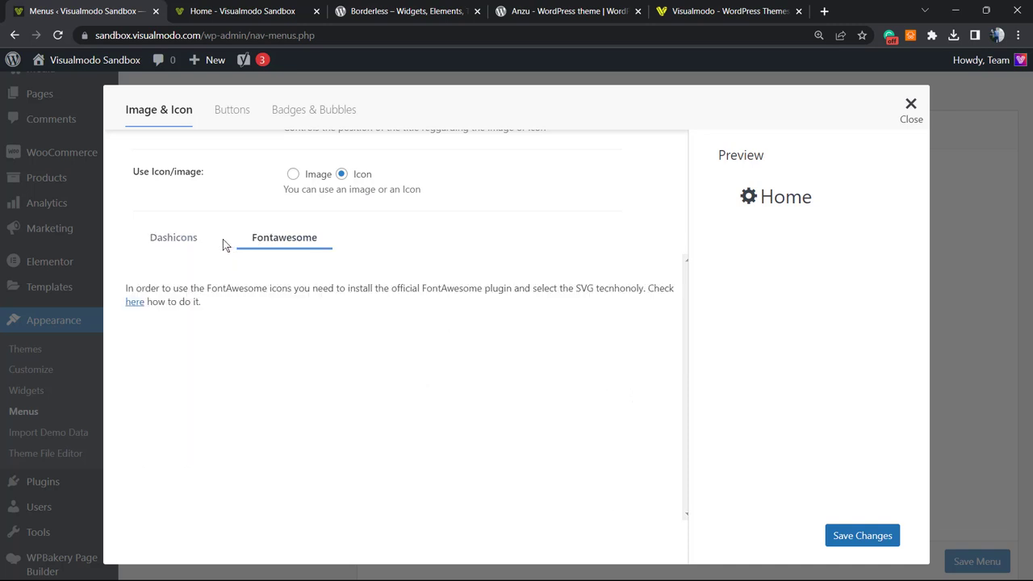
pyautogui.click(170, 240)
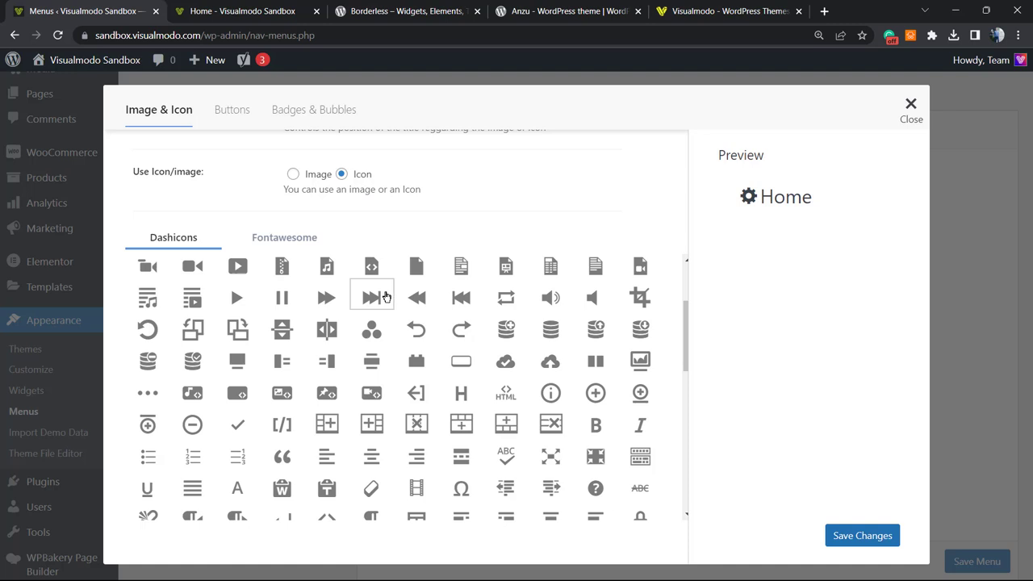
# - Look through the whole Dashicons library for an icon that suits the Home item
pyautogui.scroll(-5, 385, 297)
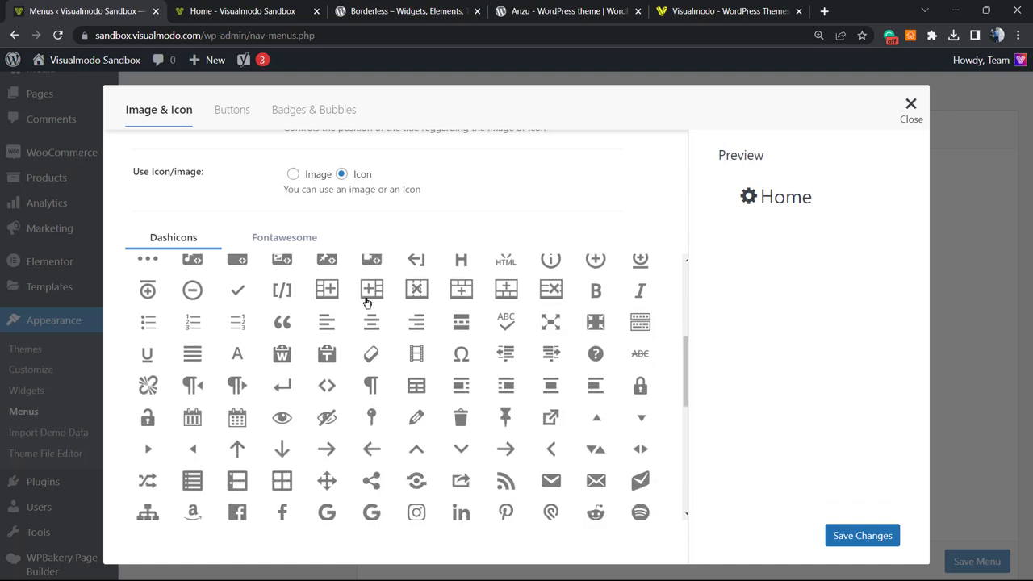
pyautogui.scroll(-2, 350, 311)
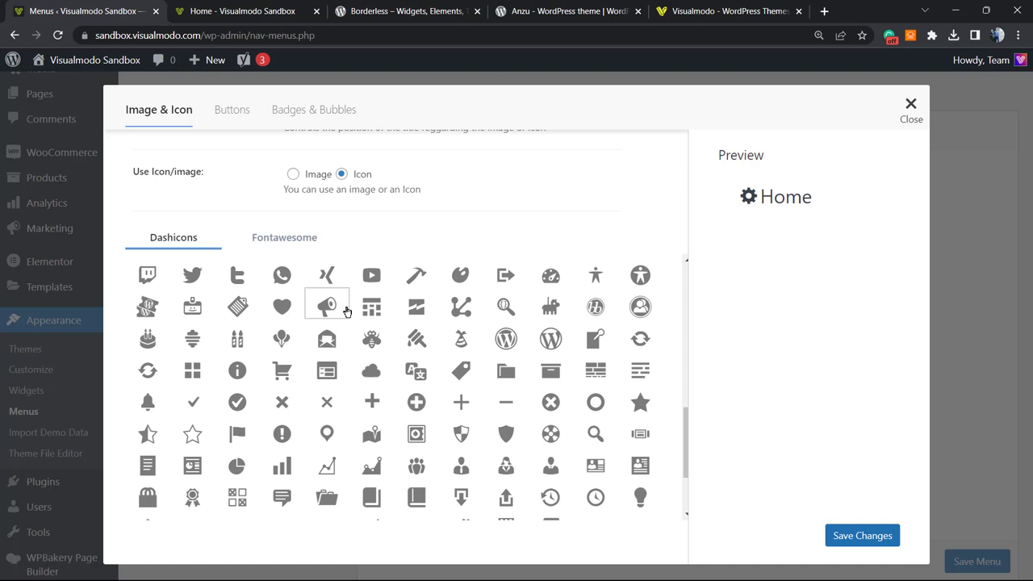
pyautogui.scroll(-4, 387, 339)
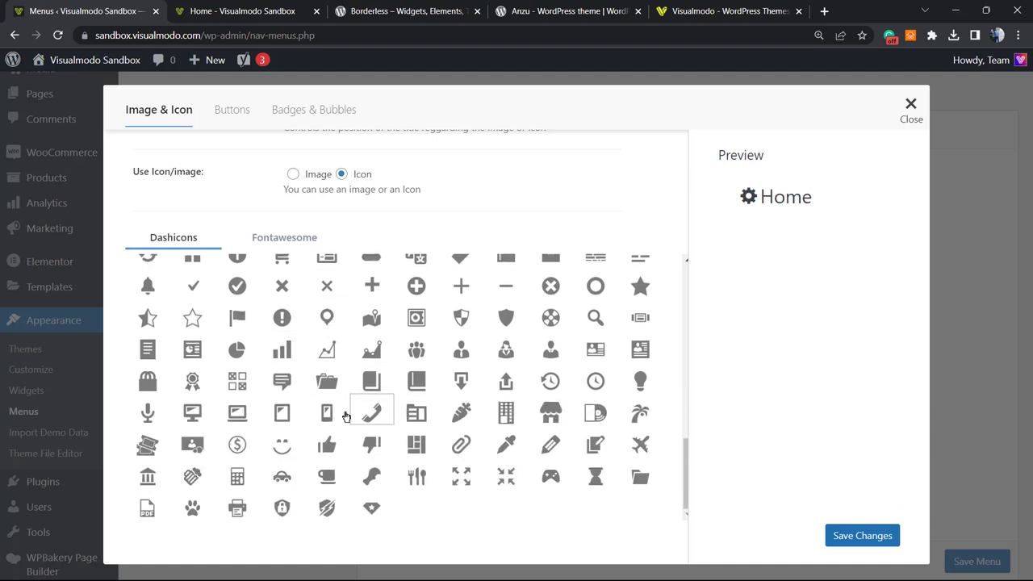
pyautogui.scroll(2, 234, 416)
pyautogui.scroll(2, 235, 417)
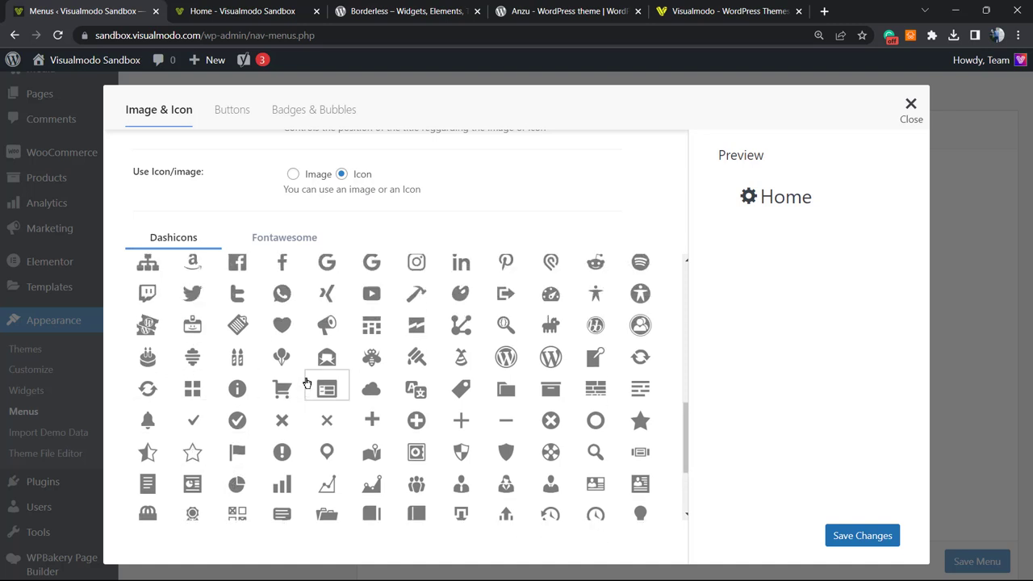
pyautogui.scroll(-4, 581, 363)
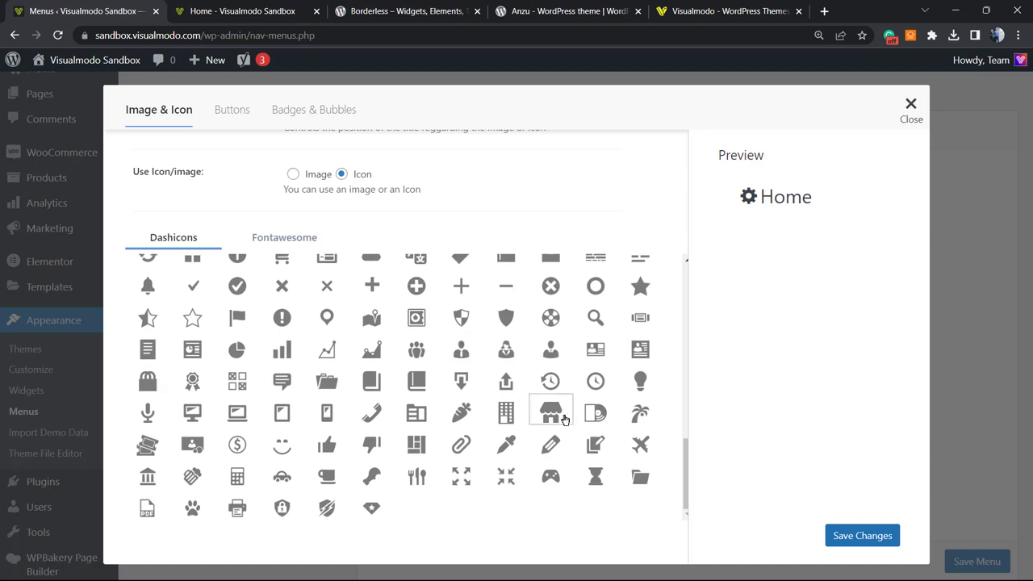
pyautogui.scroll(10, 242, 412)
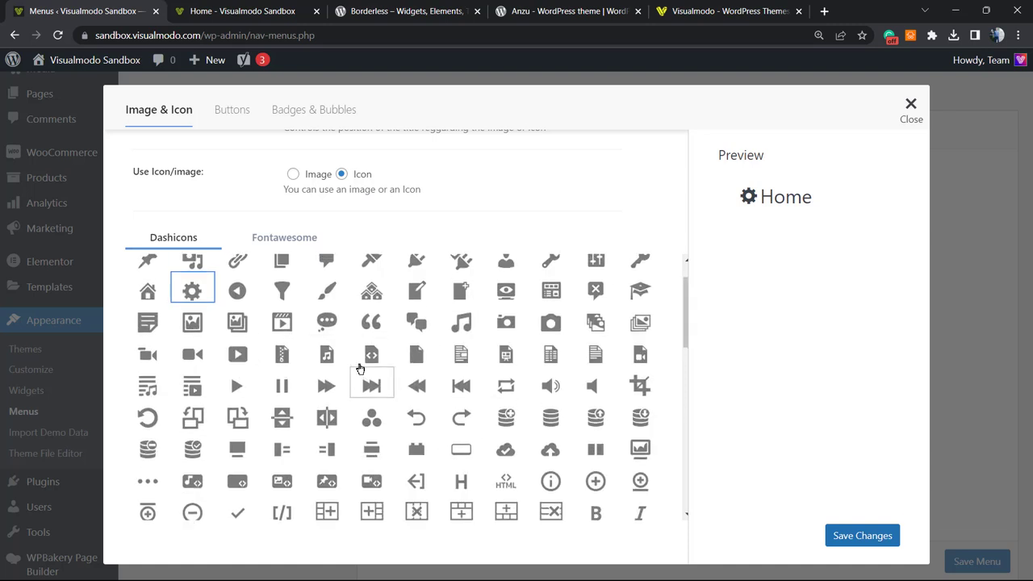
pyautogui.scroll(1, 359, 369)
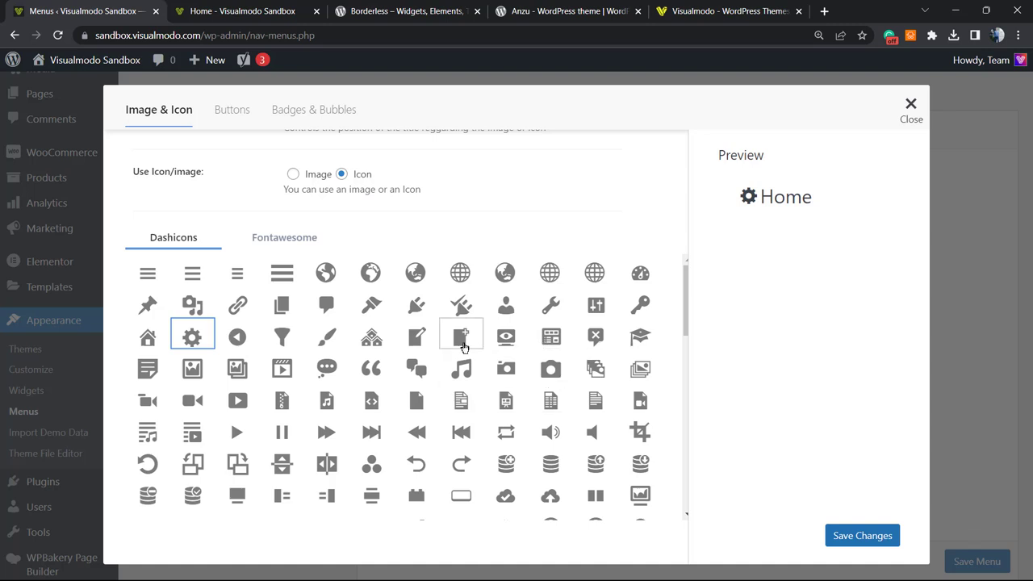
pyautogui.scroll(1, 464, 349)
pyautogui.scroll(-2, 630, 362)
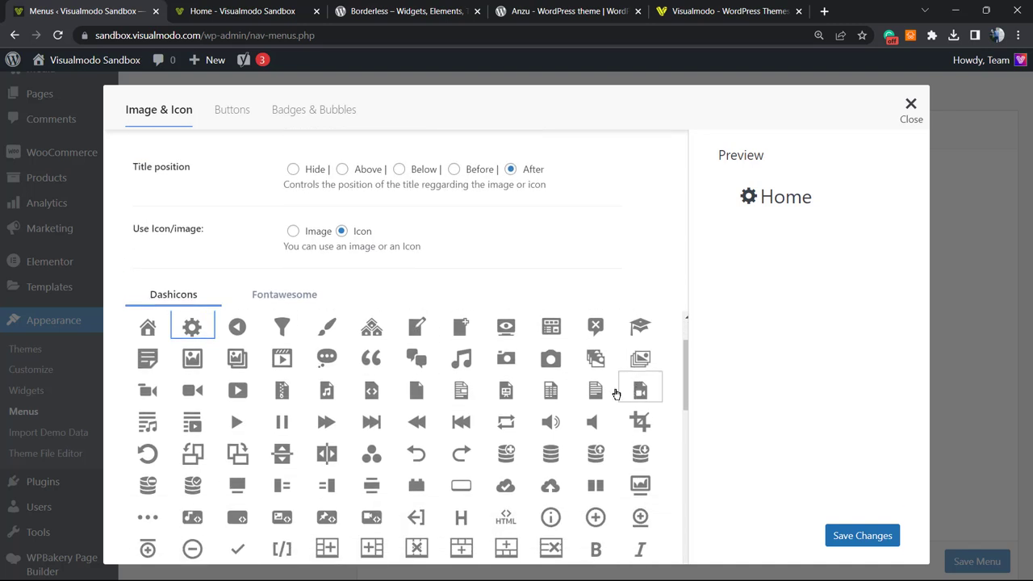
pyautogui.scroll(1, 205, 387)
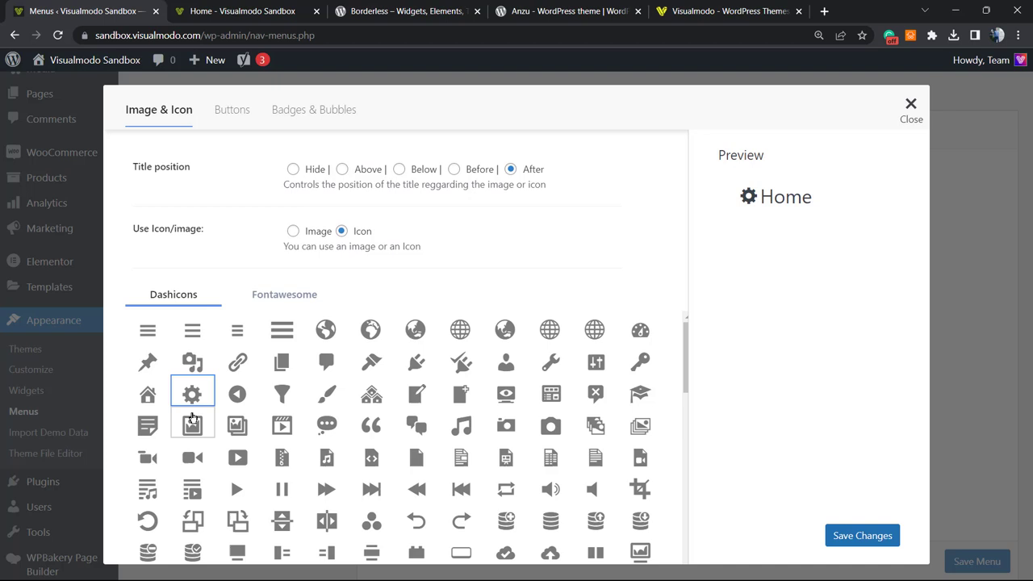
pyautogui.scroll(-6, 261, 395)
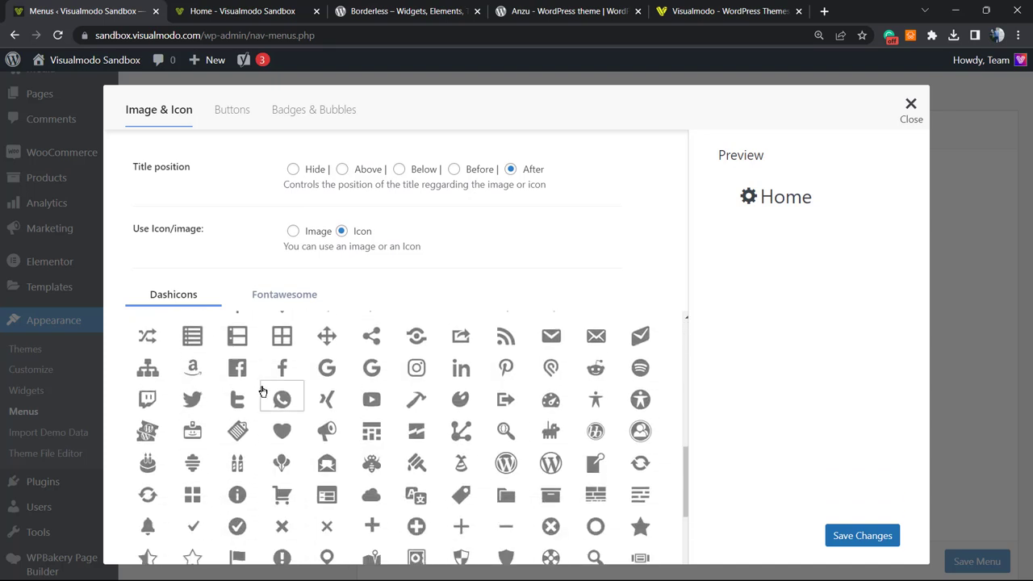
pyautogui.scroll(-5, 272, 392)
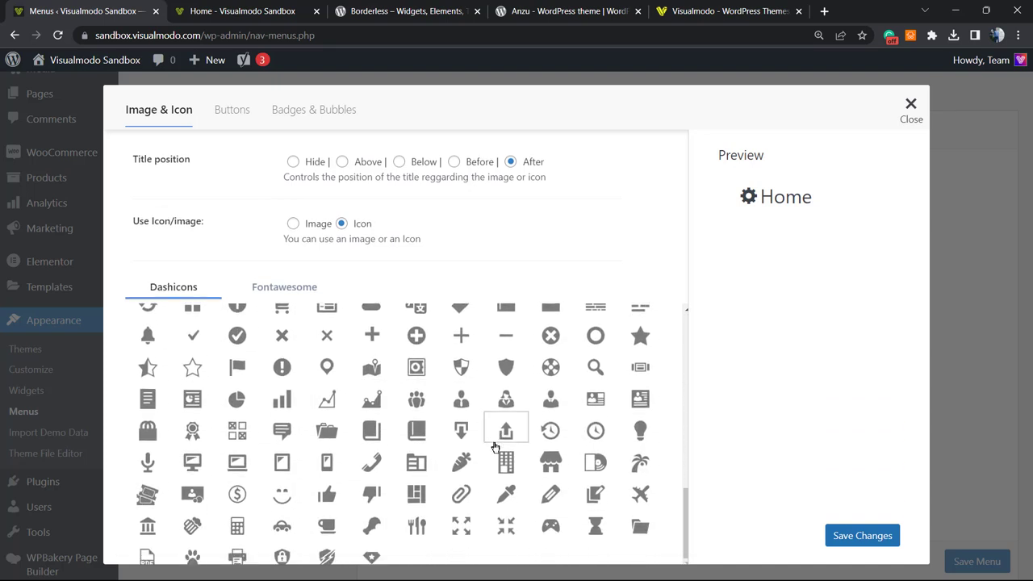
pyautogui.scroll(-2, 494, 446)
pyautogui.scroll(4, 193, 299)
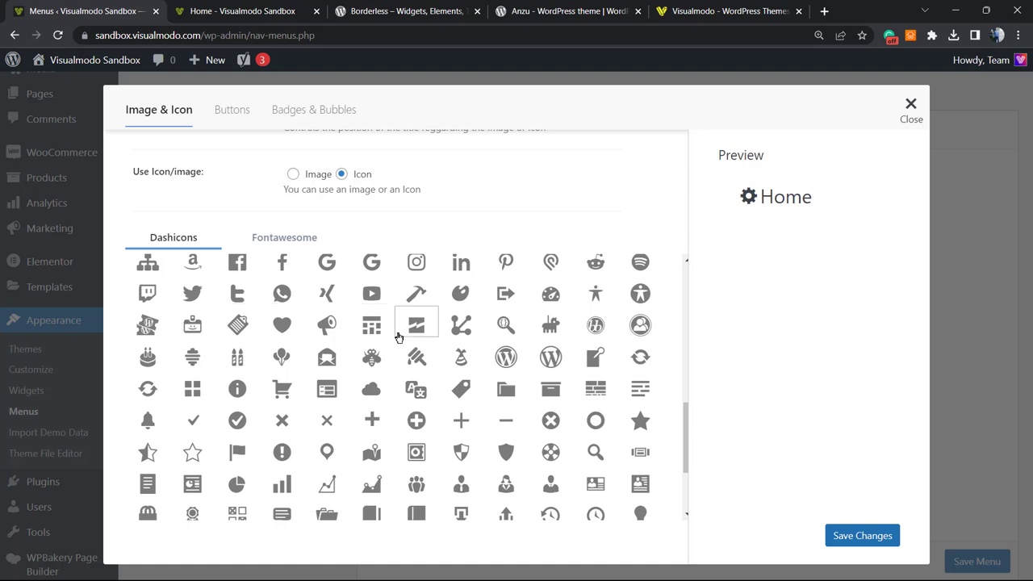
# - Set the storefront Dashicon as the Home item's icon, save the changes and close the Menu Image settings
pyautogui.scroll(-3, 399, 337)
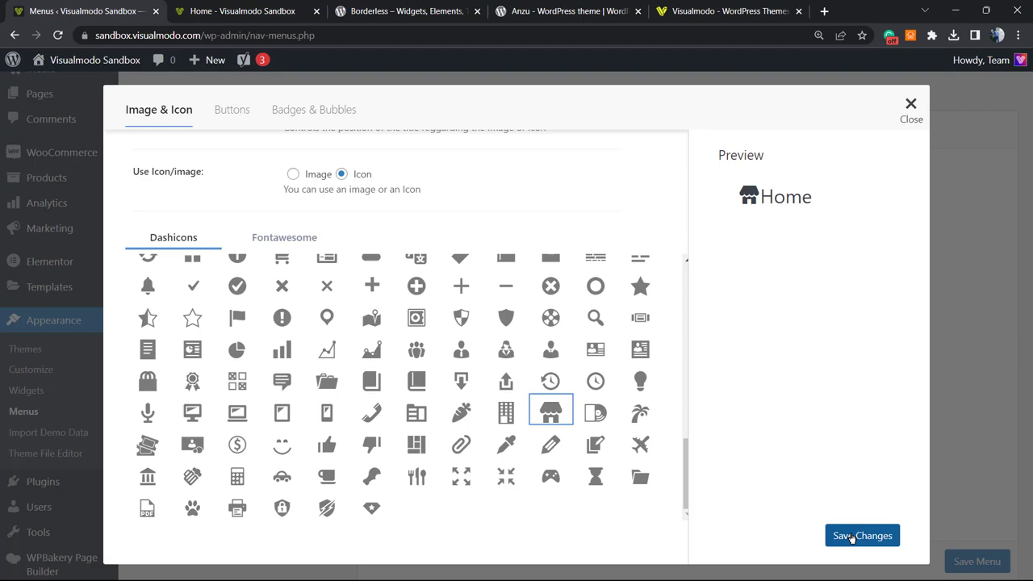
pyautogui.click(851, 538)
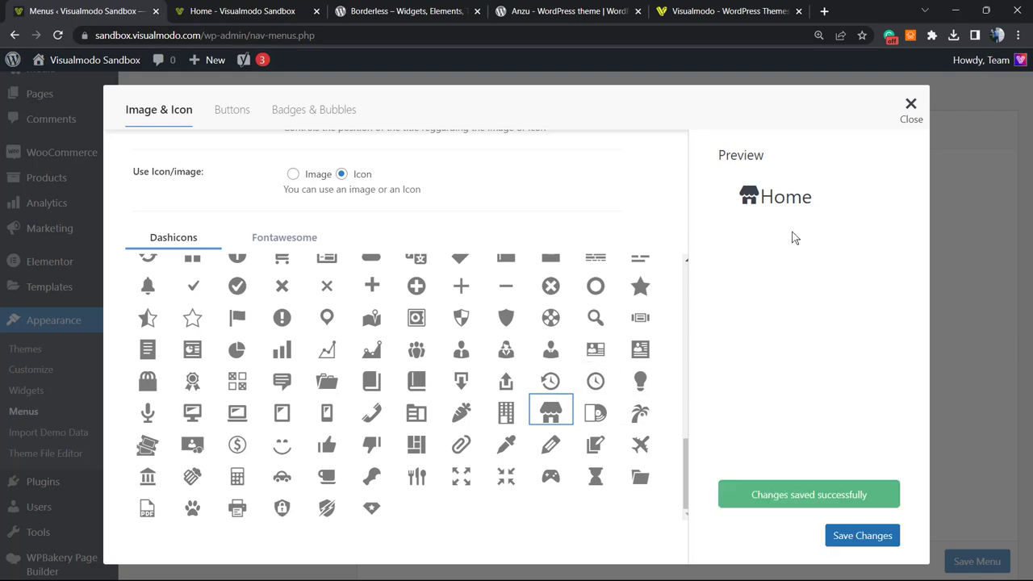
pyautogui.click(909, 113)
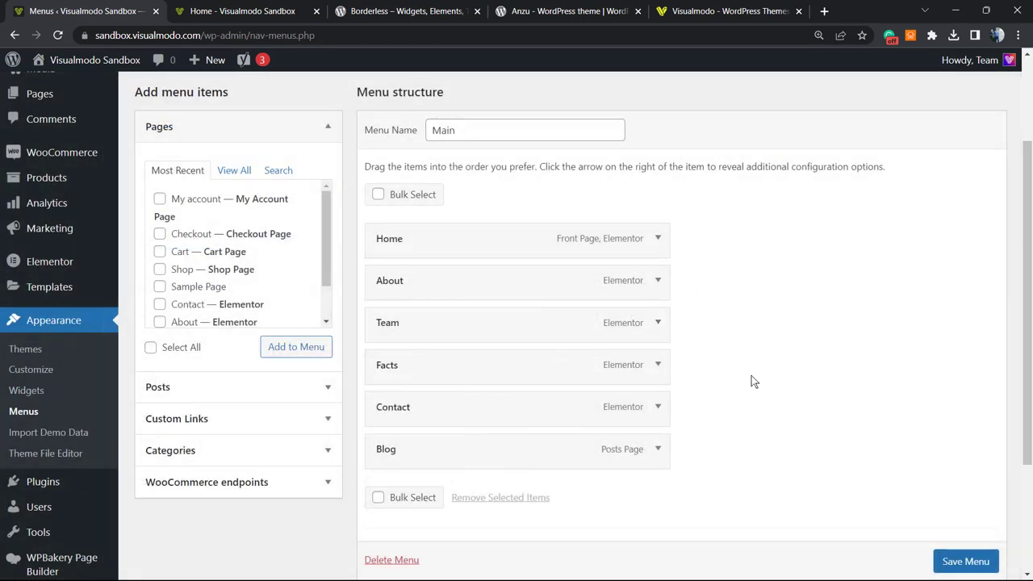
# - Save the Main menu
pyautogui.scroll(-3, 807, 443)
pyautogui.scroll(3, 748, 380)
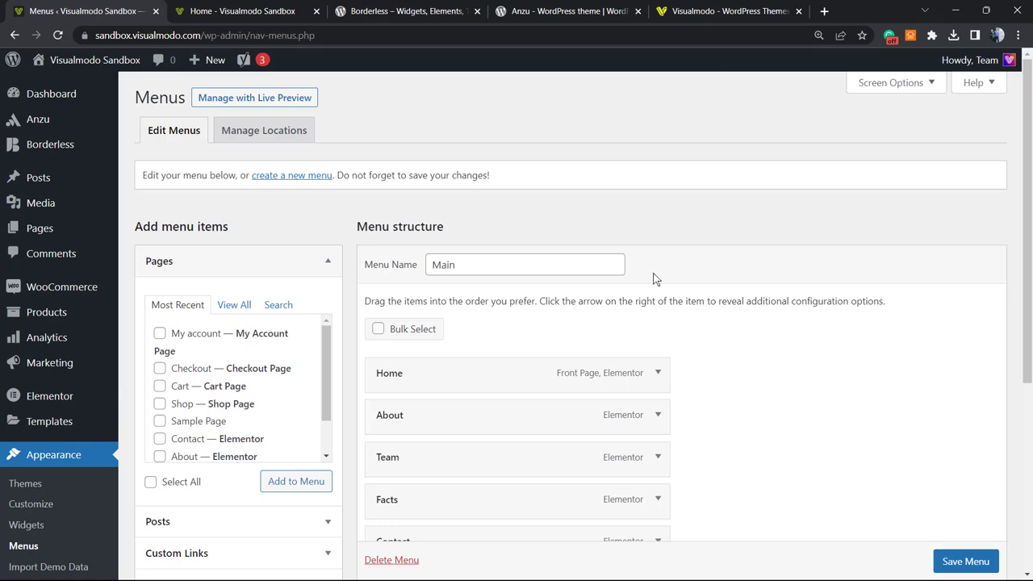
pyautogui.scroll(-3, 661, 279)
pyautogui.click(938, 501)
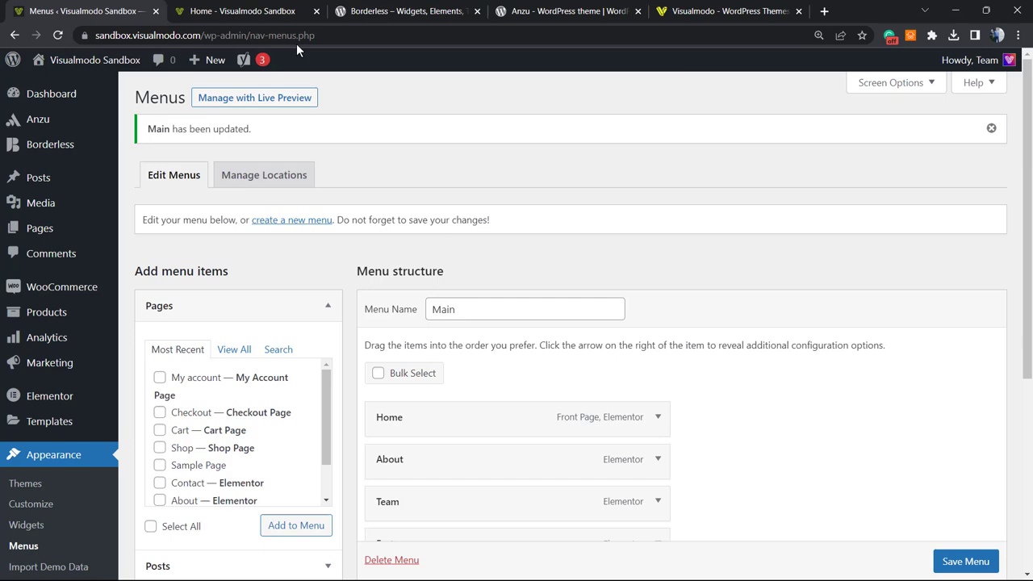
# - Check the Home item's icon in the front page navigation and return to the Menus page
pyautogui.click(248, 11)
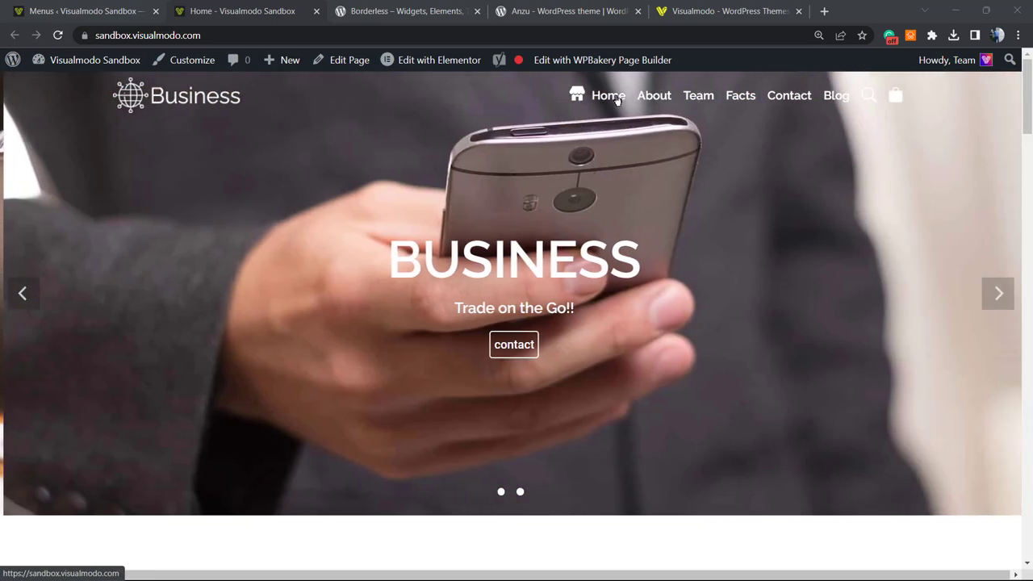
pyautogui.click(287, 8)
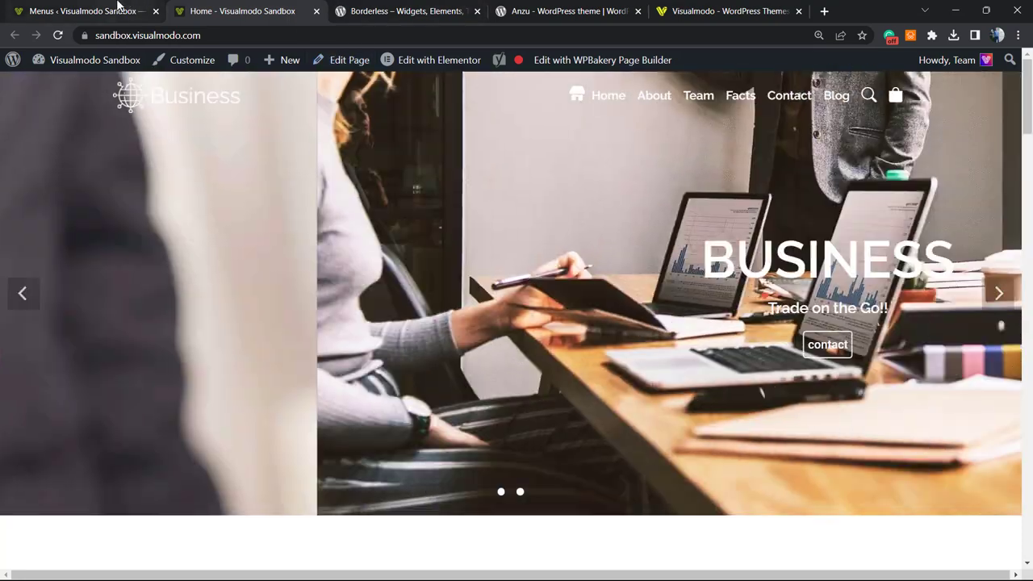
pyautogui.click(81, 10)
# - Add the Cart page to the Main menu and nest it as a sub item under Home
pyautogui.scroll(-2, 549, 379)
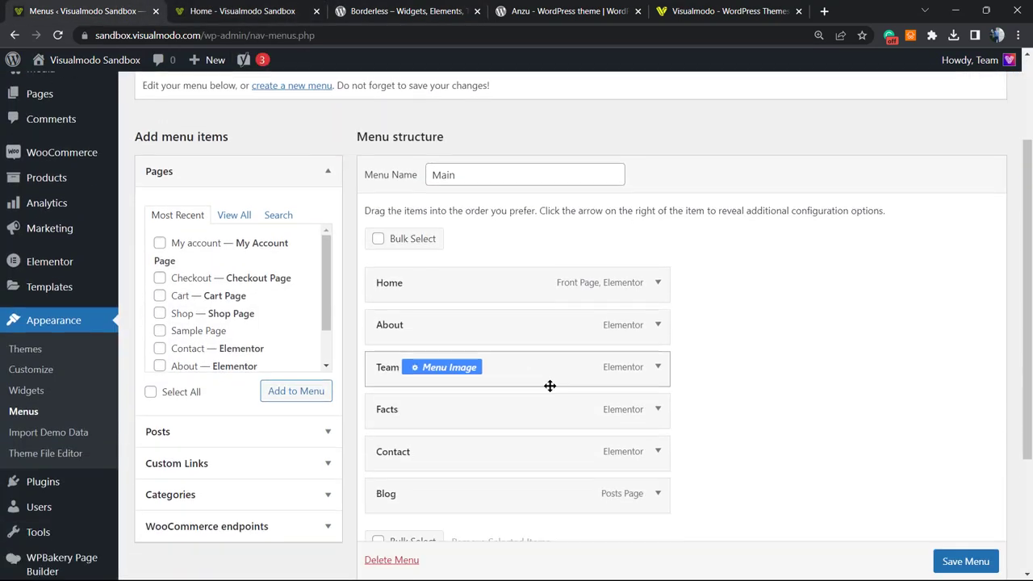
pyautogui.click(160, 295)
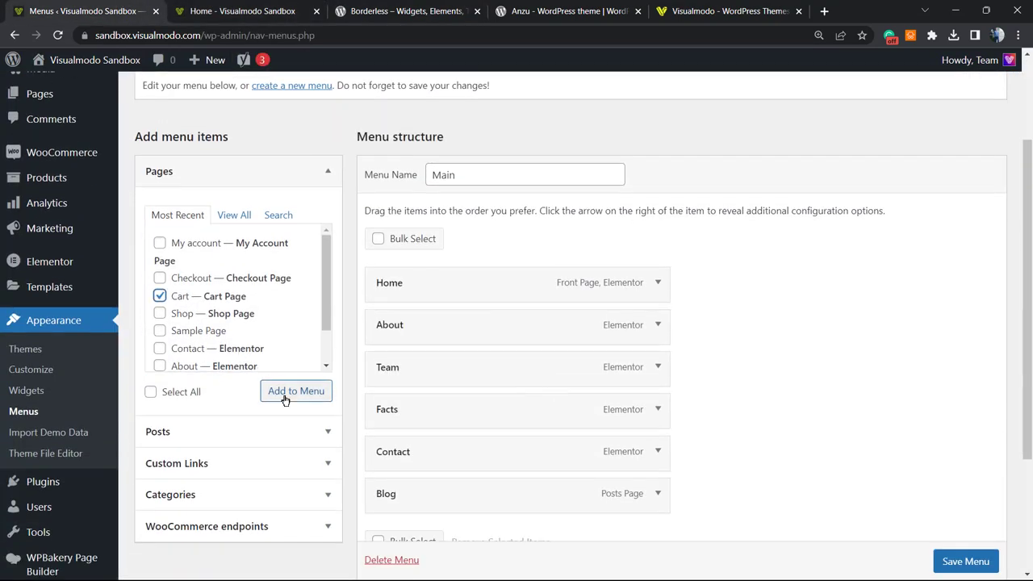
pyautogui.click(296, 390)
pyautogui.scroll(-2, 420, 371)
pyautogui.moveTo(432, 399); pyautogui.dragTo(438, 263)
pyautogui.scroll(1, 501, 178)
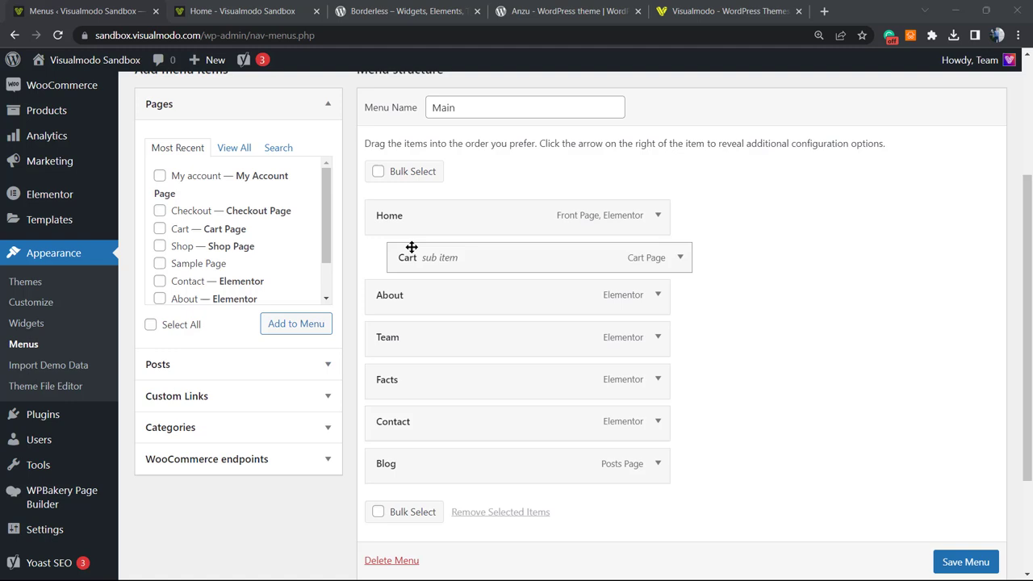
# - Try to open the image and icon settings of the Cart sub item from its expanded details
pyautogui.click(677, 257)
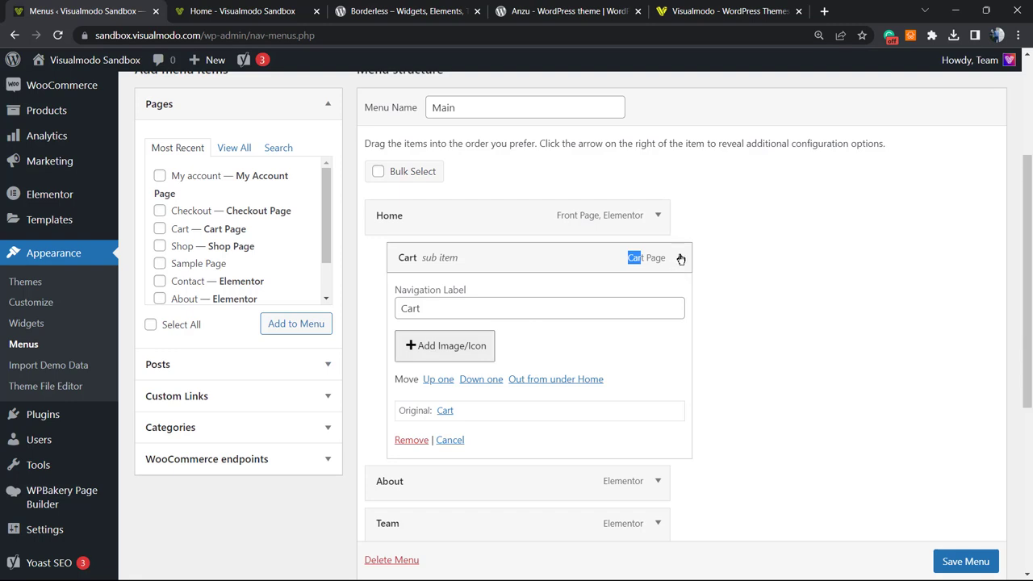
pyautogui.click(419, 348)
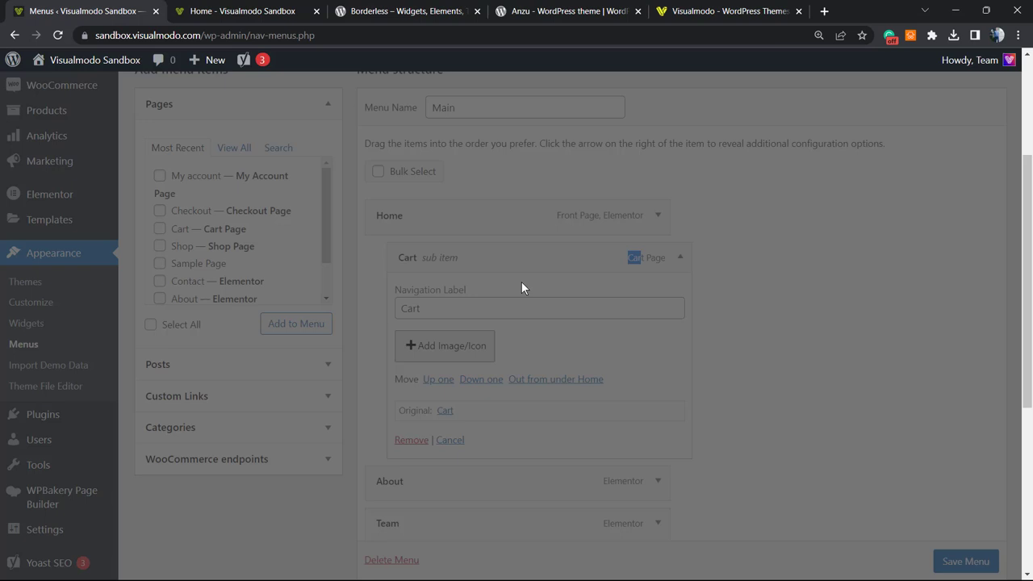
pyautogui.scroll(3, 390, 265)
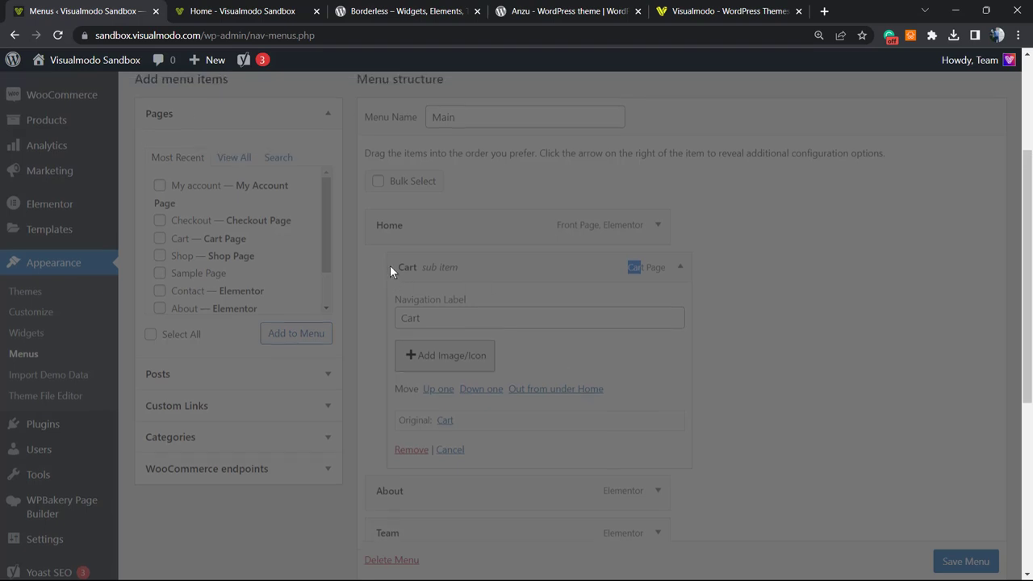
pyautogui.scroll(-5, 396, 257)
pyautogui.scroll(2, 396, 257)
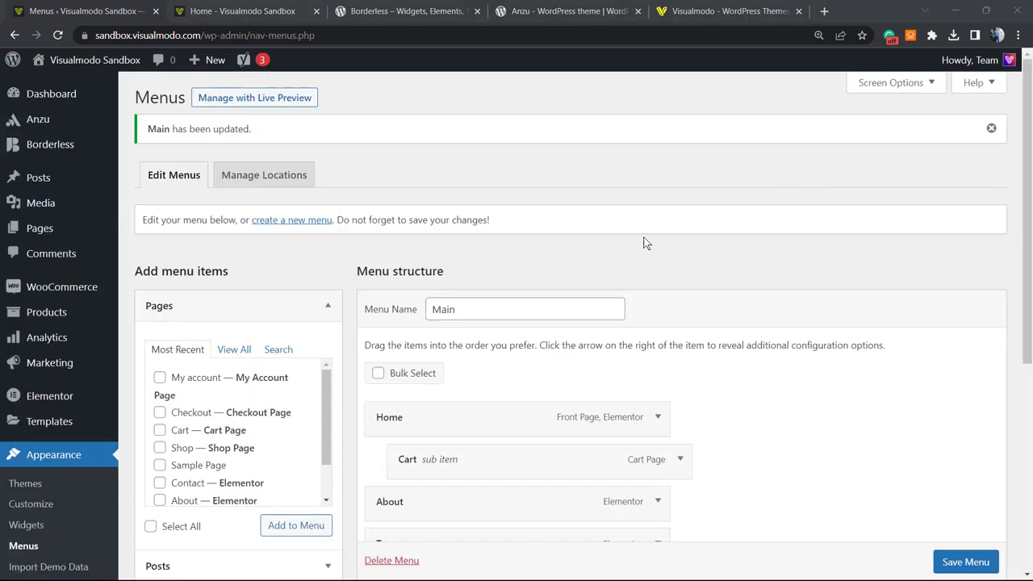
# - Examine the Cart sub item and its Menu Image option in the Main menu structure
pyautogui.scroll(-1, 629, 241)
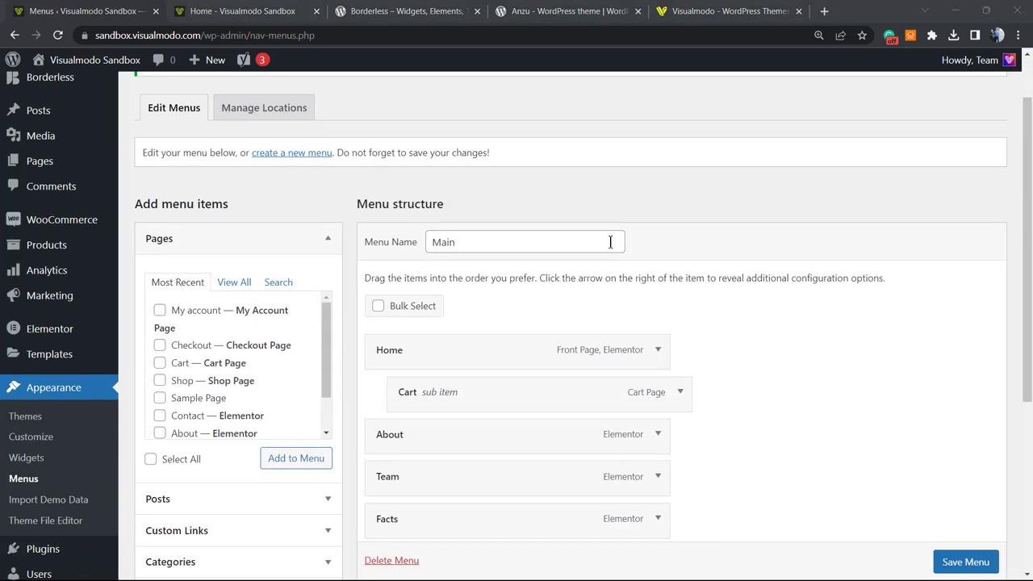
pyautogui.scroll(-1, 597, 240)
pyautogui.scroll(-1, 415, 341)
pyautogui.scroll(1, 383, 321)
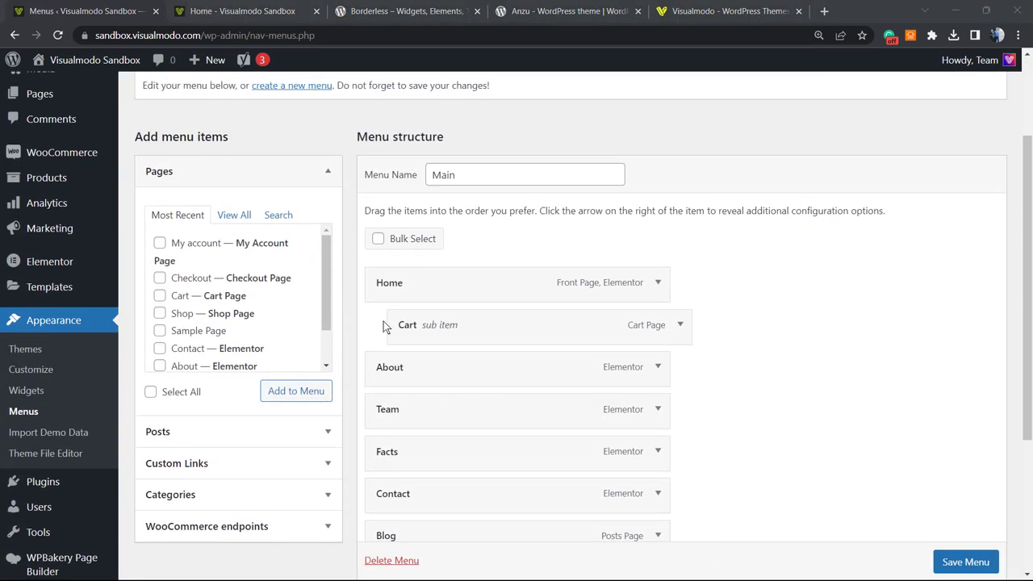
pyautogui.moveTo(449, 326)
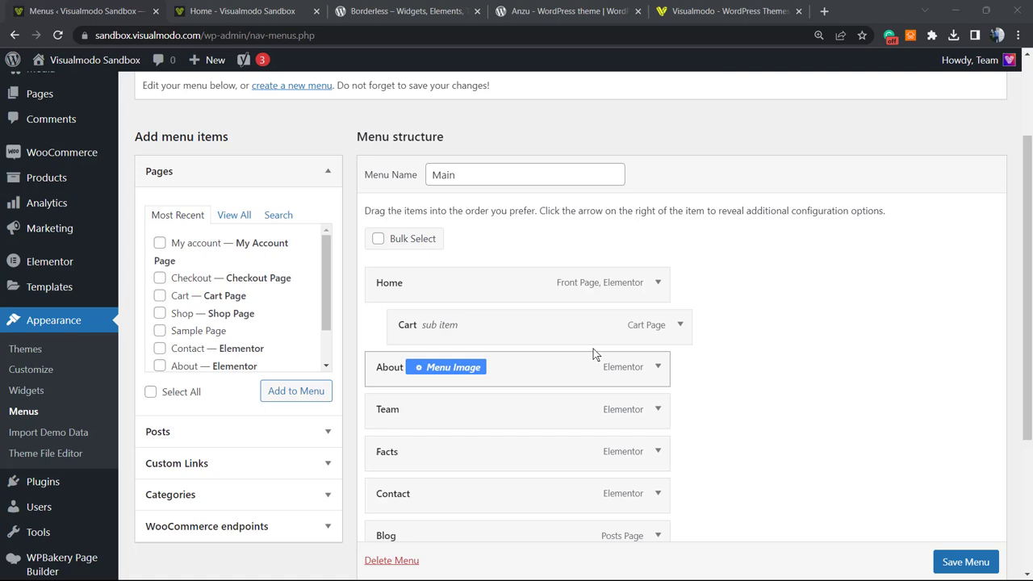
pyautogui.scroll(2, 807, 343)
pyautogui.scroll(-1, 850, 352)
pyautogui.moveTo(555, 393)
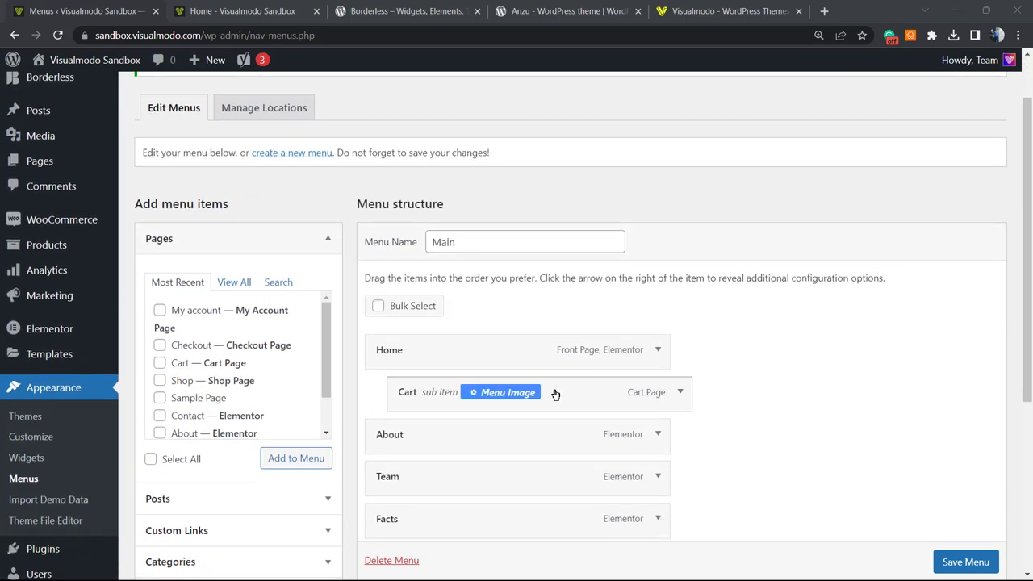
pyautogui.scroll(-2, 488, 362)
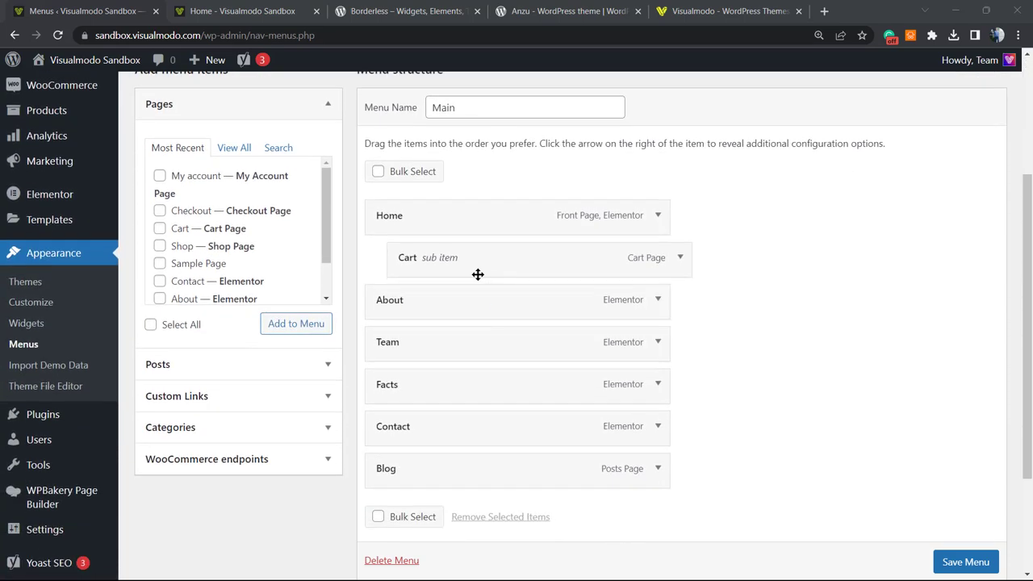
# - Open the Menu Image settings of the Cart sub item and set it to use an icon instead of an image
pyautogui.click(499, 258)
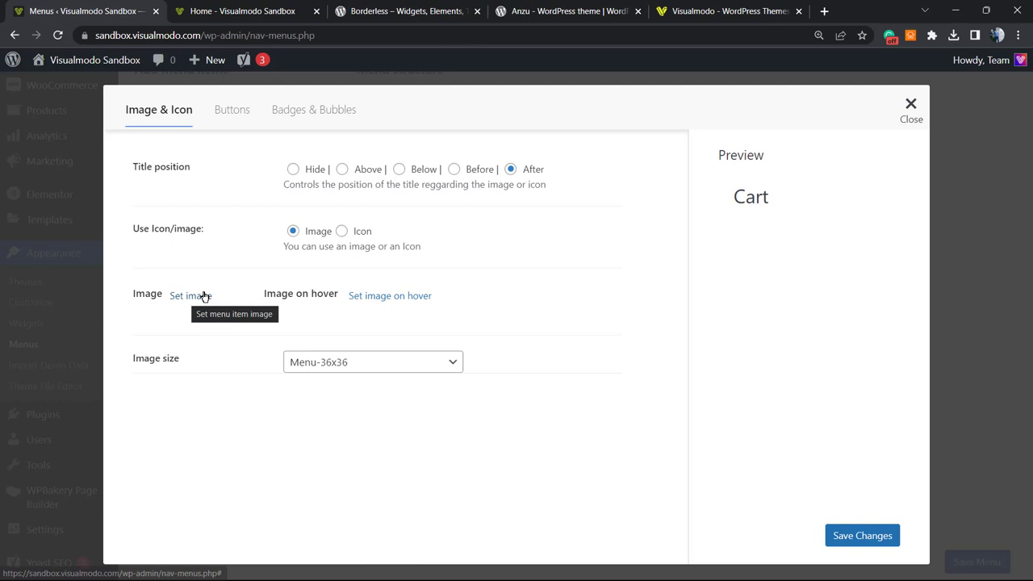
pyautogui.click(332, 365)
pyautogui.click(332, 365)
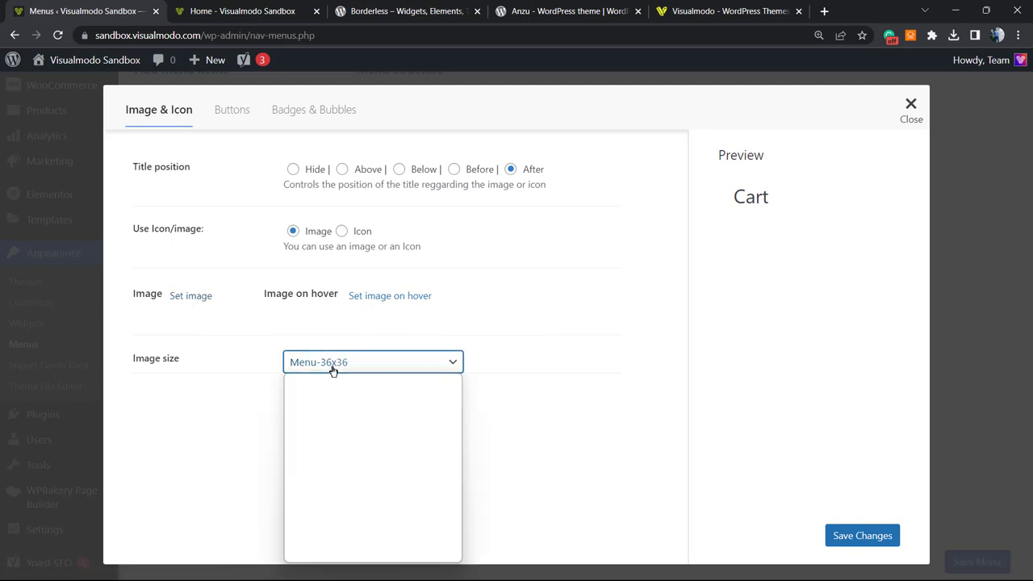
pyautogui.click(341, 231)
pyautogui.scroll(-5, 384, 340)
pyautogui.scroll(-3, 385, 339)
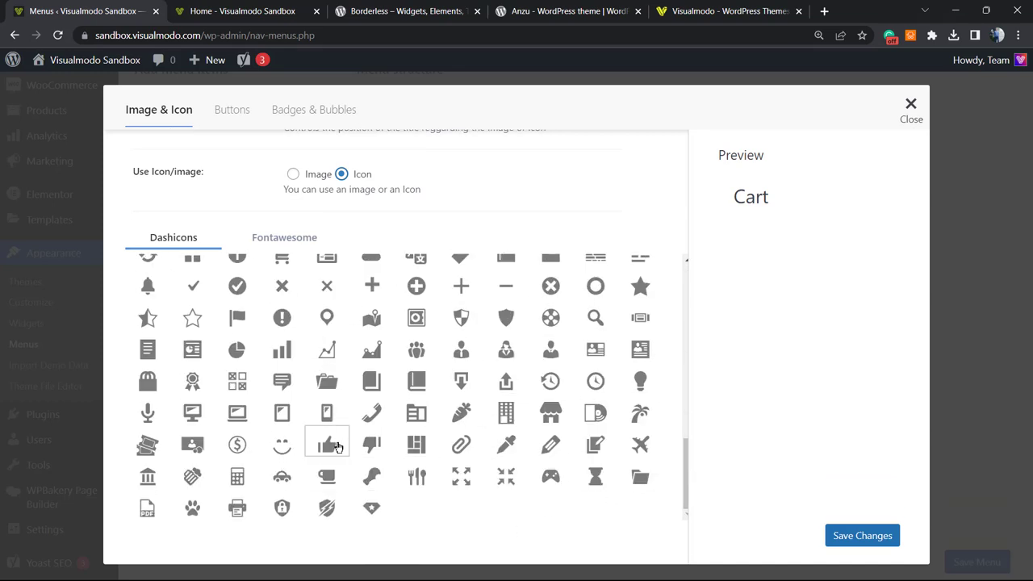
pyautogui.hotkey('ctrl', '-')
pyautogui.hotkey('ctrl', '-')
pyautogui.hotkey('ctrl', '-')
pyautogui.hotkey('ctrl', '+')
pyautogui.hotkey('ctrl', '+')
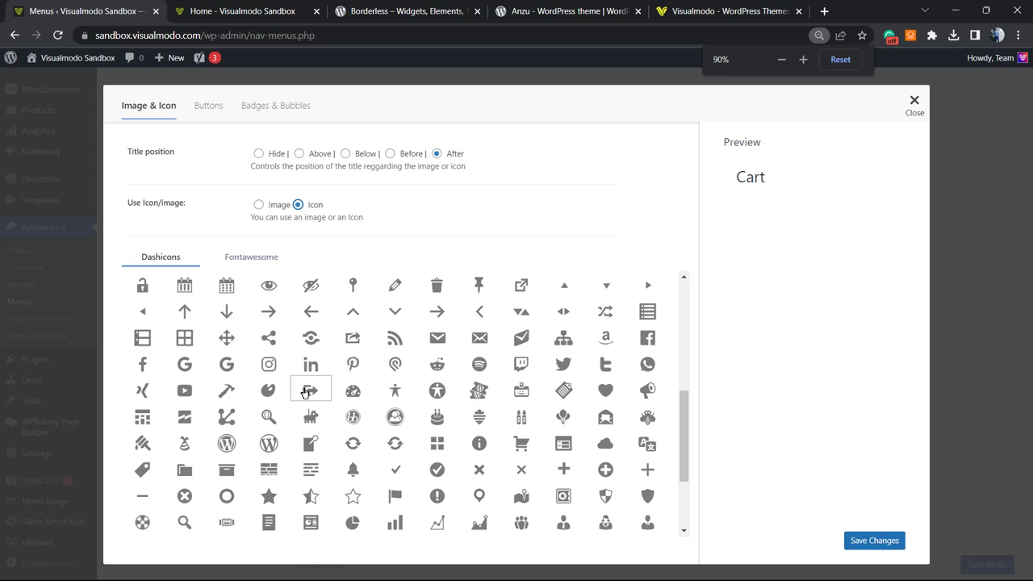
pyautogui.hotkey('ctrl', '+')
pyautogui.hotkey('ctrl', '+')
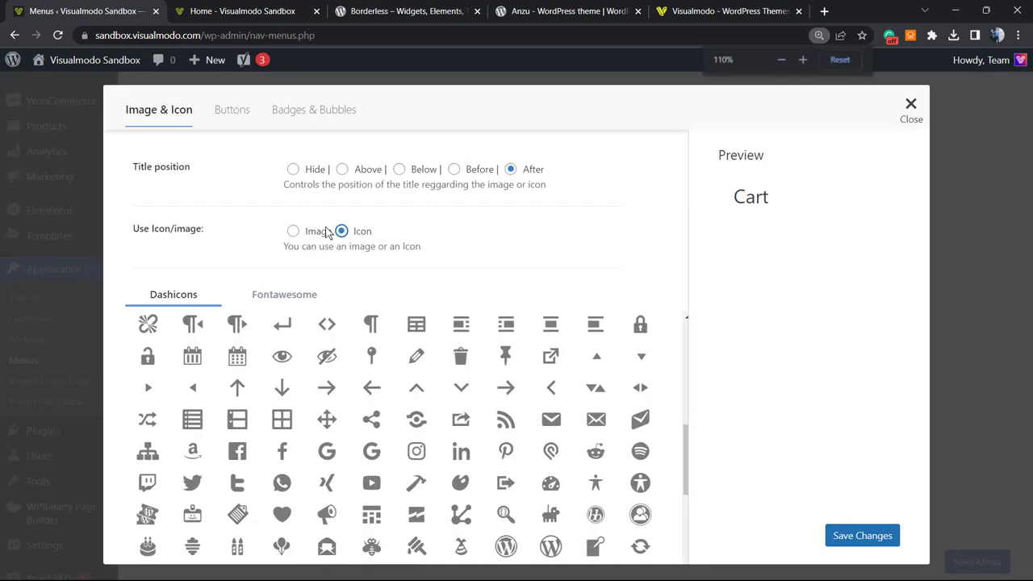
# - Examine the Buttons and Badges & Bubbles options for the Cart item and return to its Image & Icon settings
pyautogui.click(249, 116)
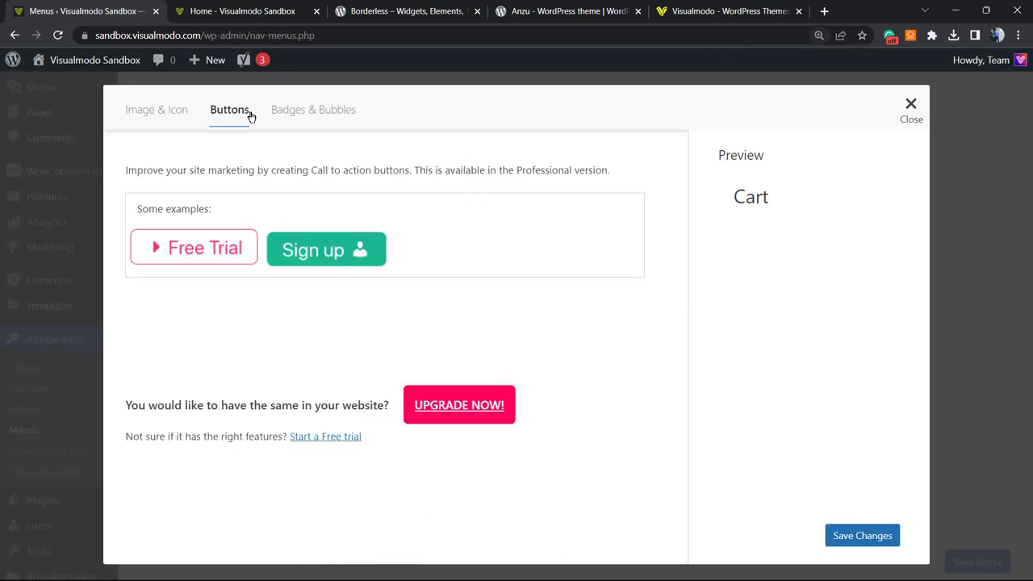
pyautogui.click(298, 113)
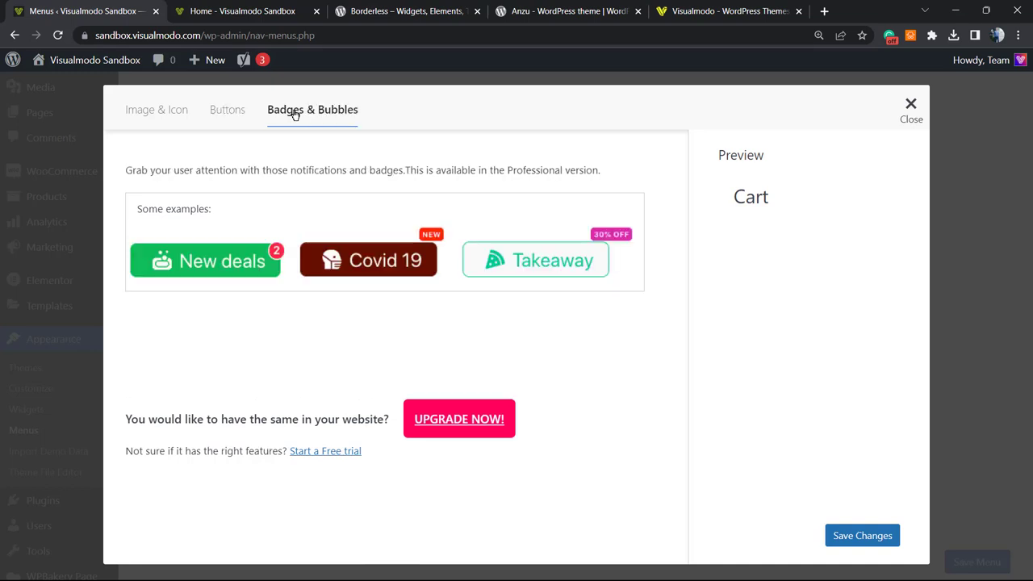
pyautogui.click(137, 113)
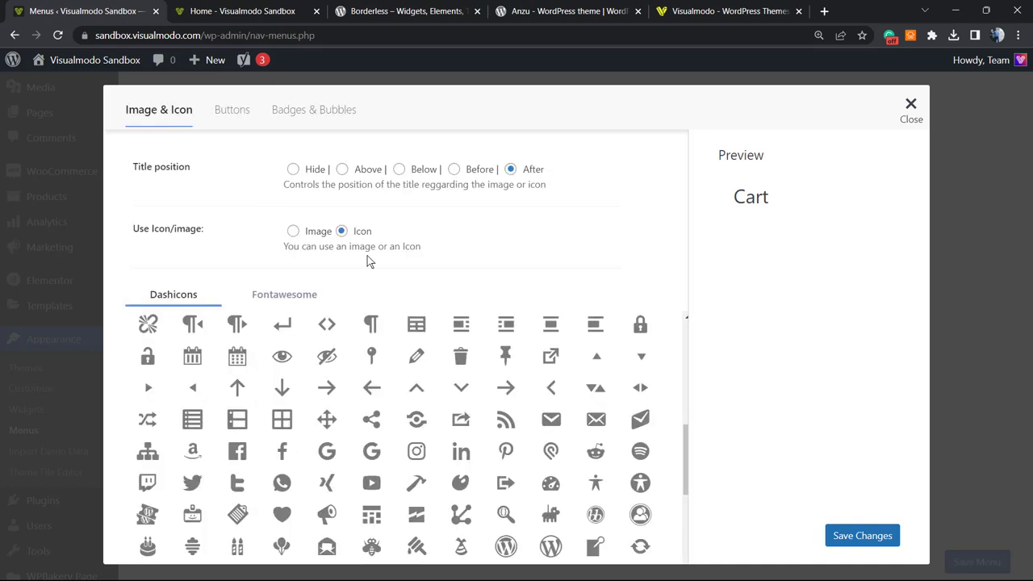
# - Assign the RSS feed Dashicon to the Cart sub item, save the changes and close its image settings
pyautogui.scroll(-1, 440, 307)
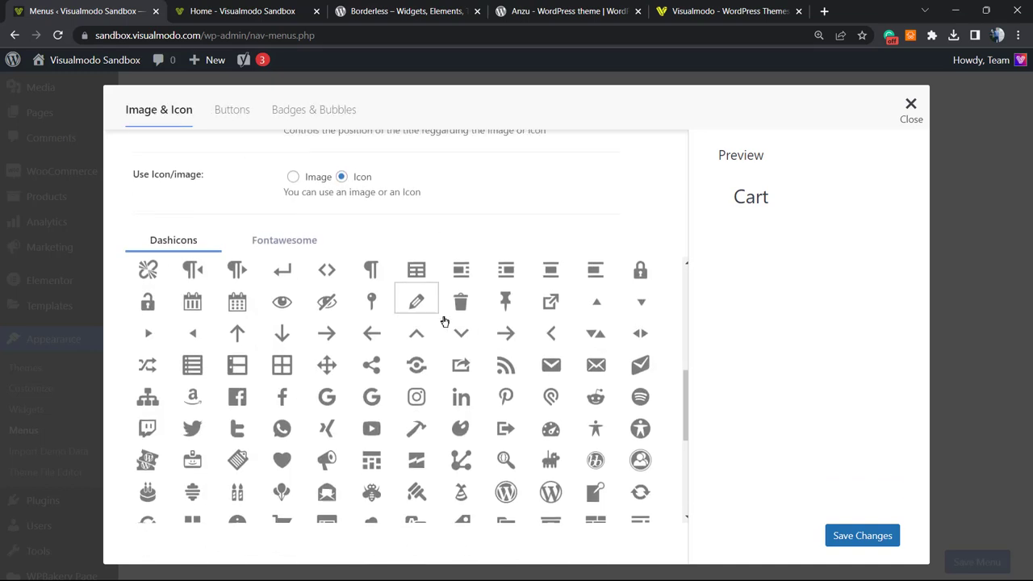
pyautogui.click(506, 363)
pyautogui.click(834, 536)
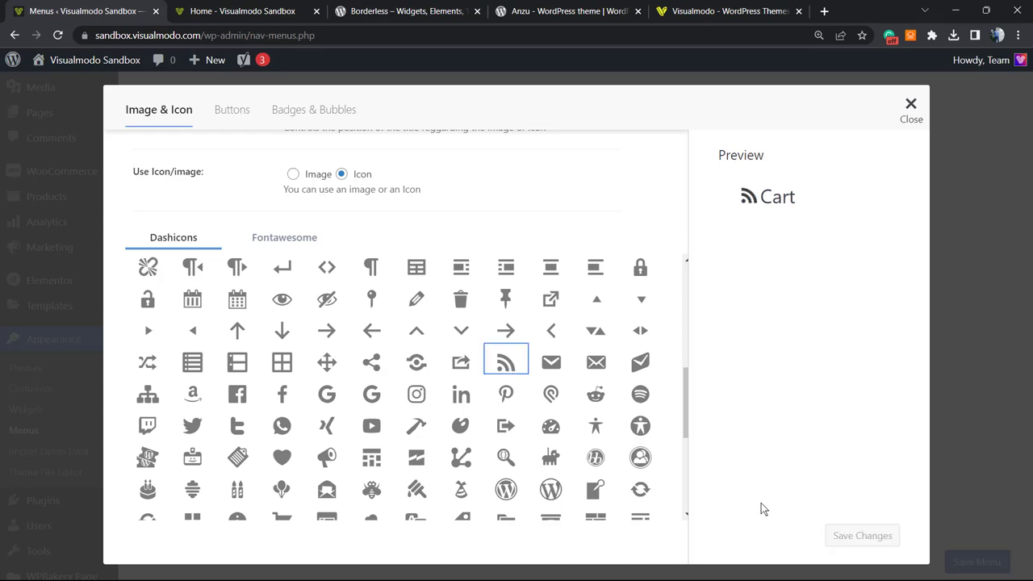
pyautogui.click(910, 100)
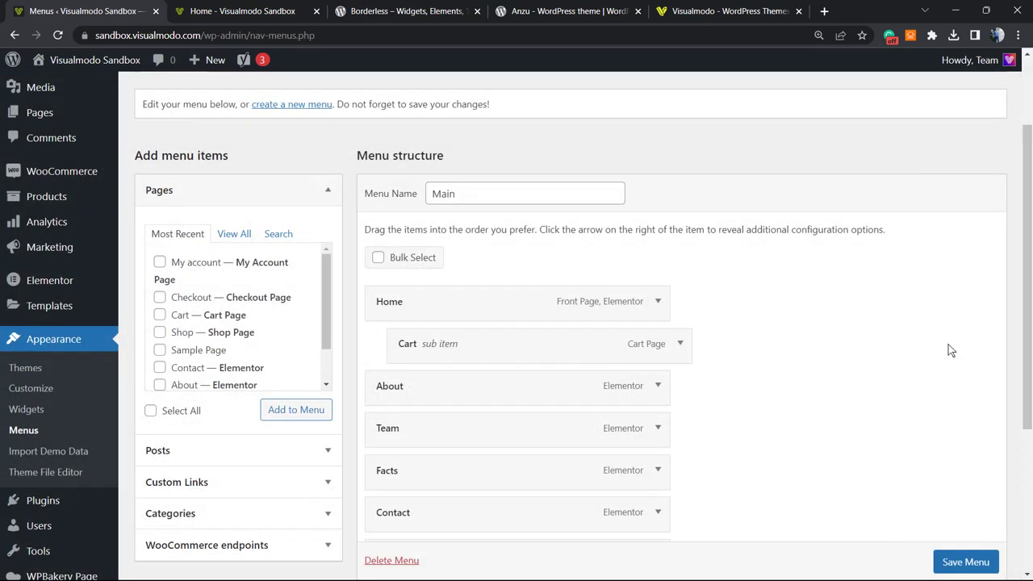
# - Save the Main menu and check the Cart sub item's icon under Home in the refreshed front page navigation
pyautogui.scroll(-3, 948, 351)
pyautogui.click(946, 529)
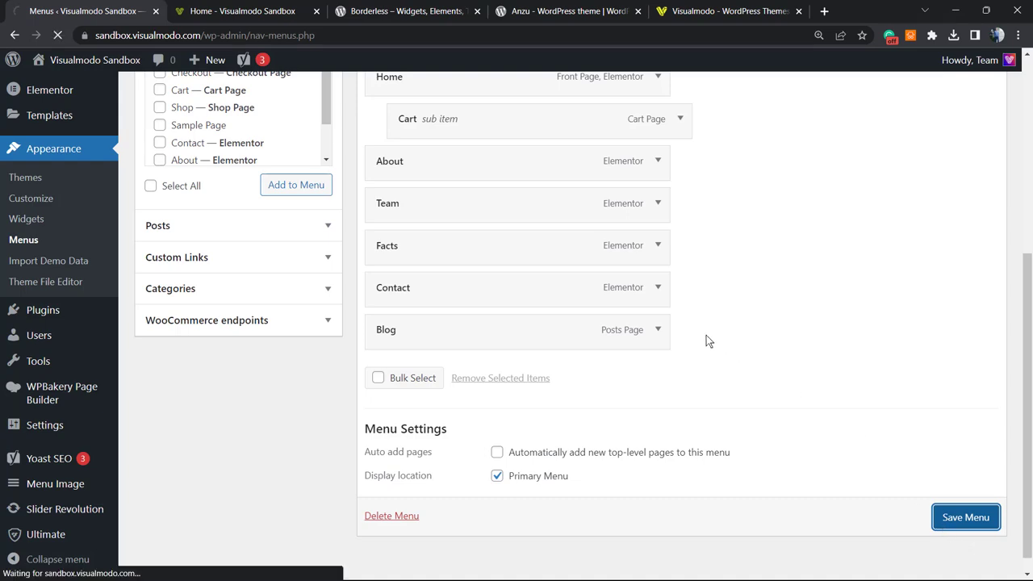
pyautogui.click(251, 11)
pyautogui.press('F5')
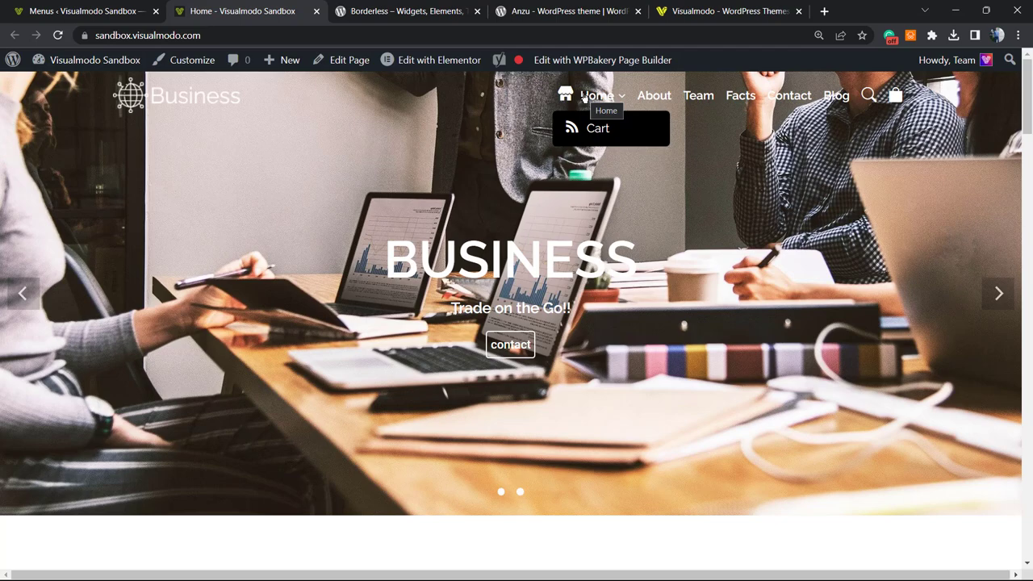
pyautogui.moveTo(589, 111)
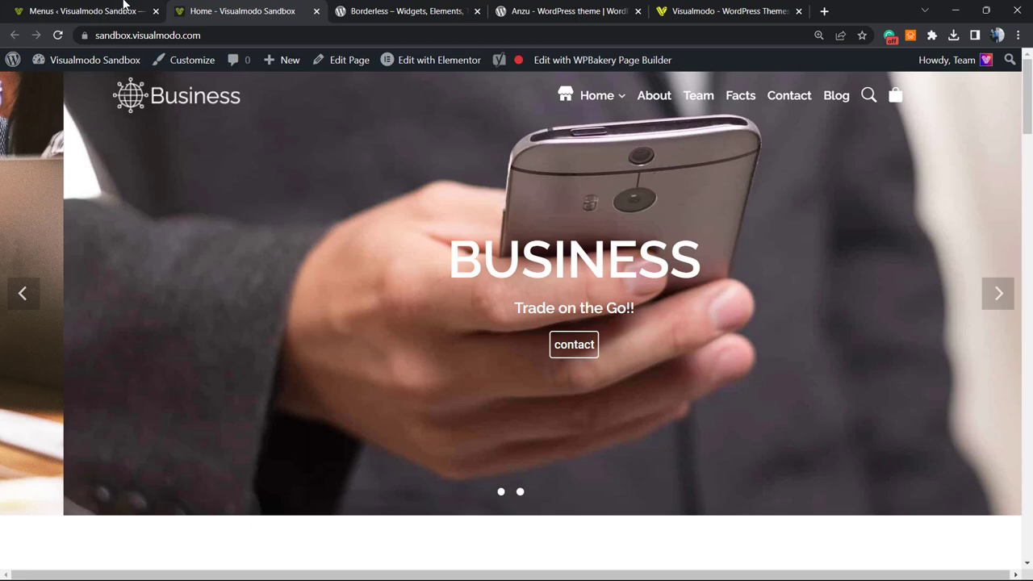
# - Return to the Menus page, move Cart out from under Home to the end of the Main menu and expand its details
pyautogui.click(150, 13)
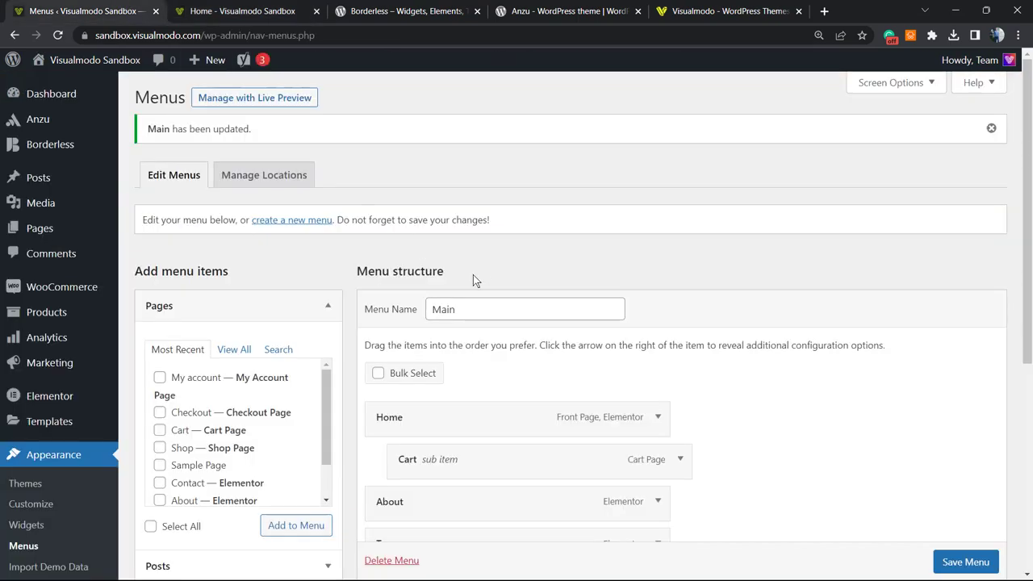
pyautogui.scroll(-3, 474, 279)
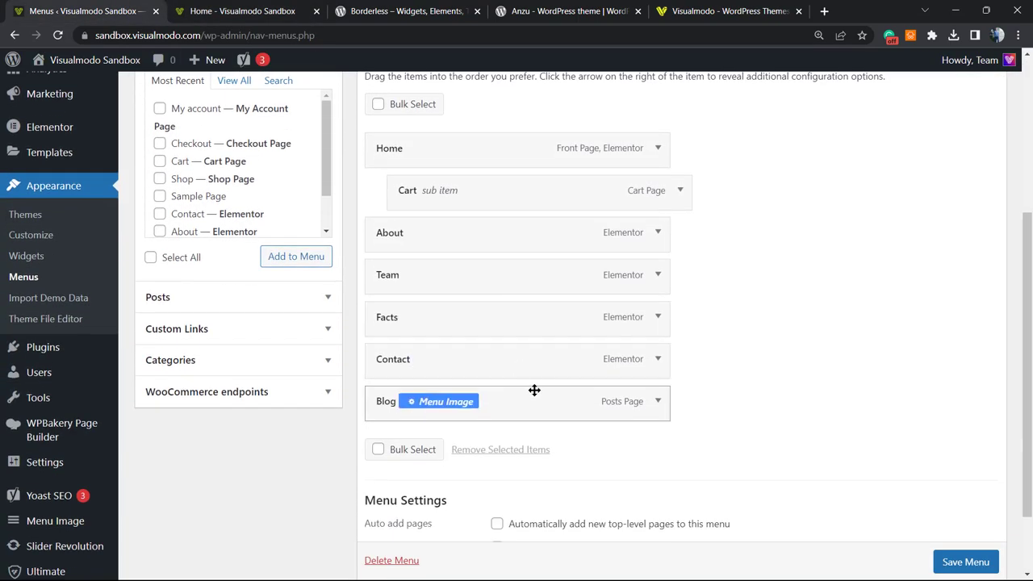
pyautogui.scroll(1, 587, 263)
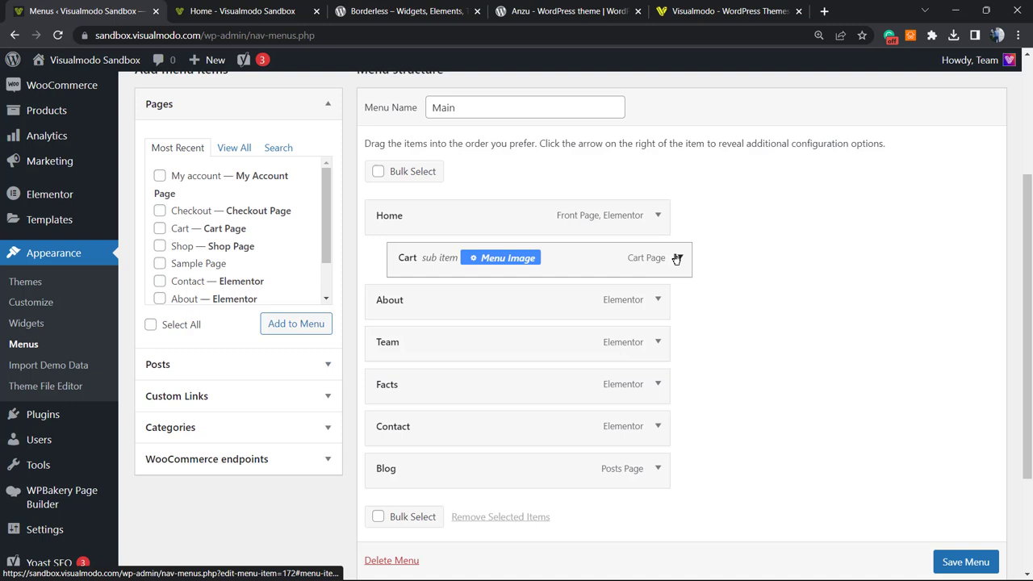
pyautogui.moveTo(535, 259); pyautogui.dragTo(567, 447)
pyautogui.scroll(-1, 571, 407)
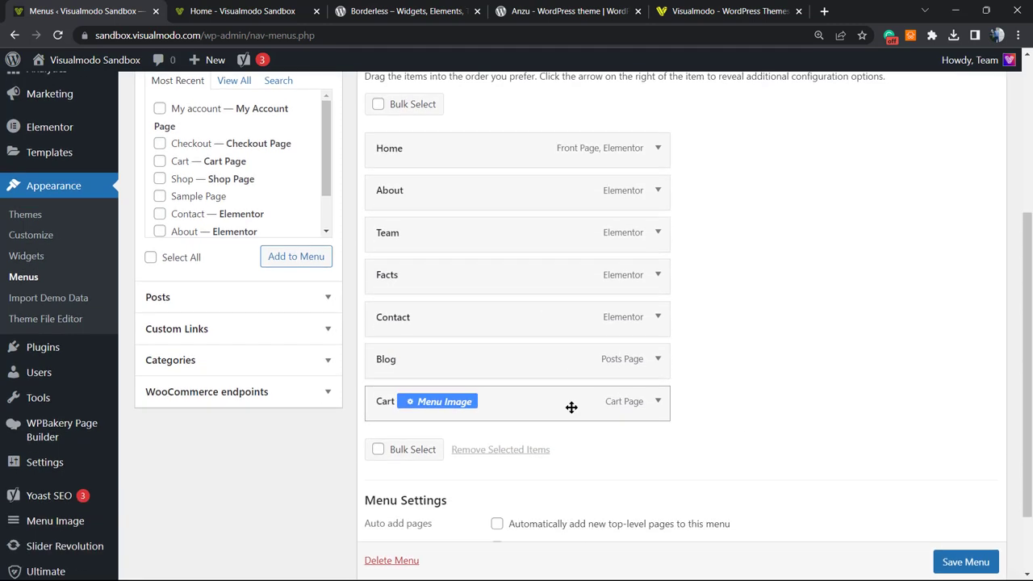
pyautogui.click(656, 403)
pyautogui.scroll(-1, 248, 186)
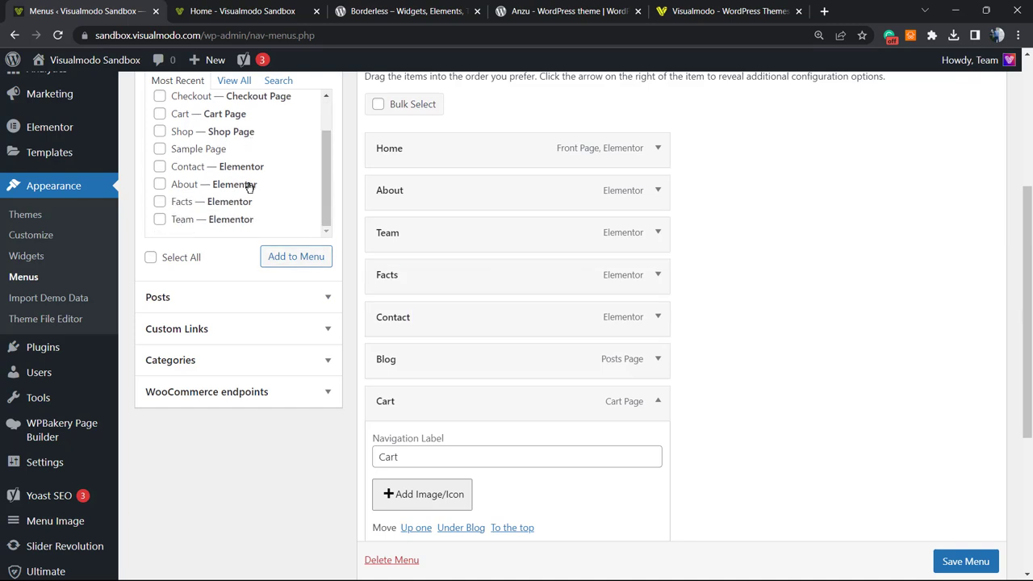
# - Find the My account page in the full list of pages and add it to the Main menu
pyautogui.scroll(1, 249, 186)
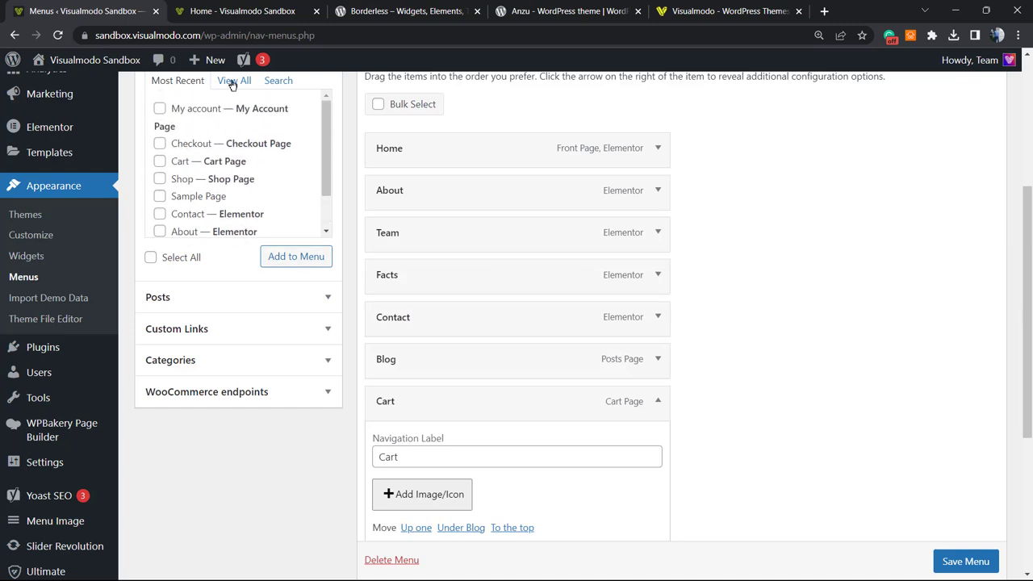
pyautogui.click(232, 82)
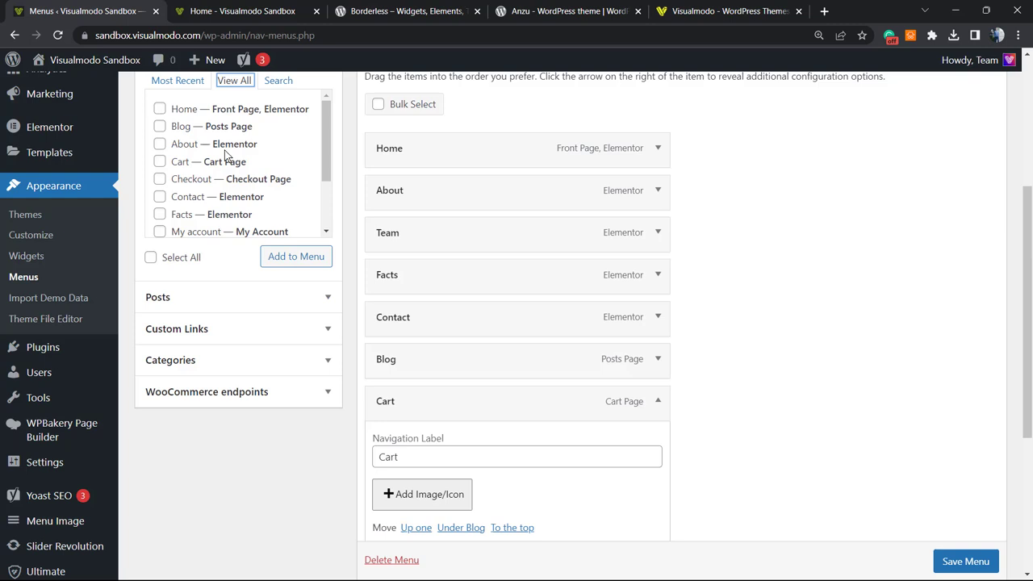
pyautogui.scroll(-2, 226, 155)
pyautogui.click(206, 165)
pyautogui.click(299, 258)
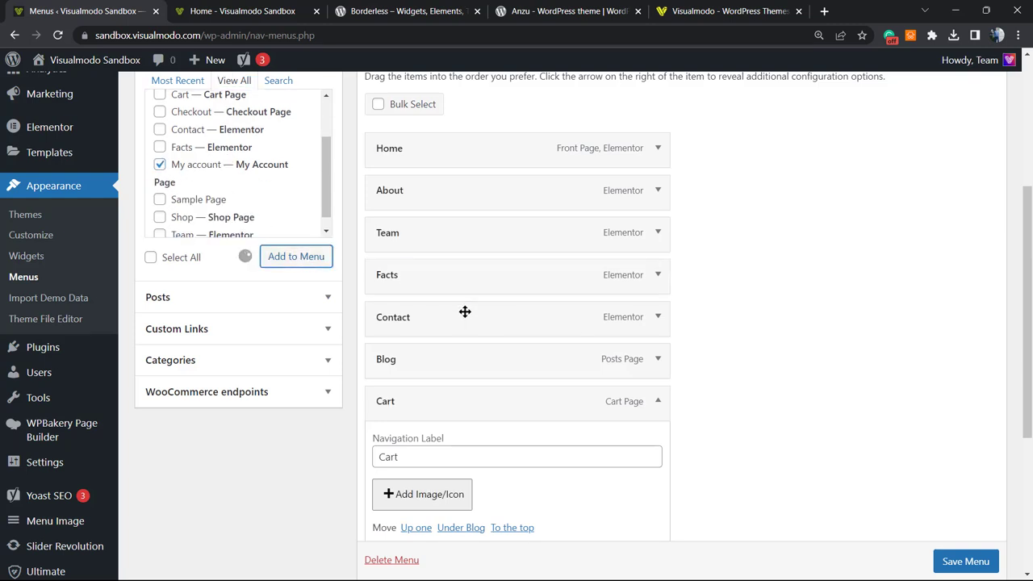
# - Remove the Cart item from the Main menu and save the menu
pyautogui.scroll(-1, 464, 314)
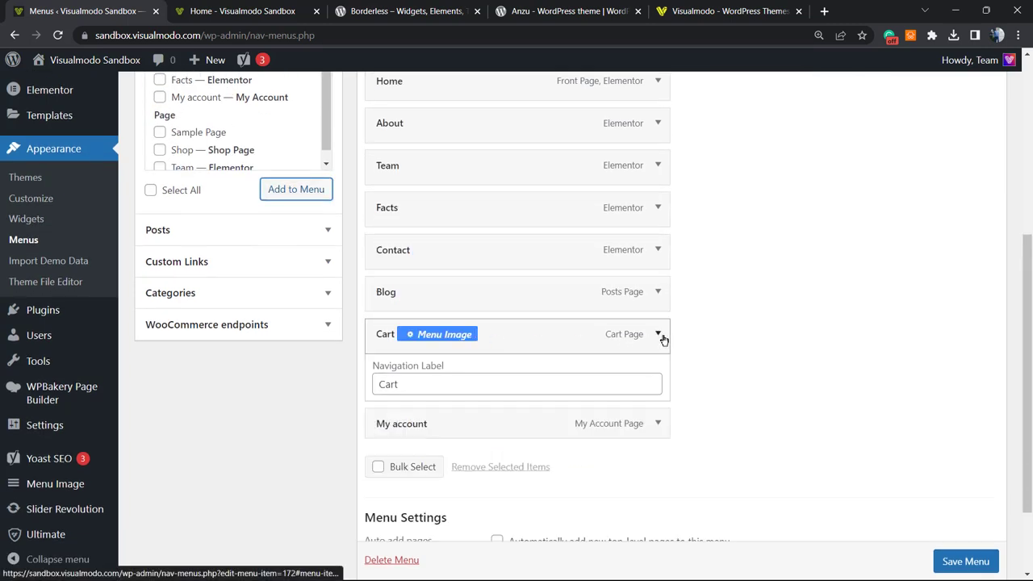
pyautogui.scroll(-2, 565, 363)
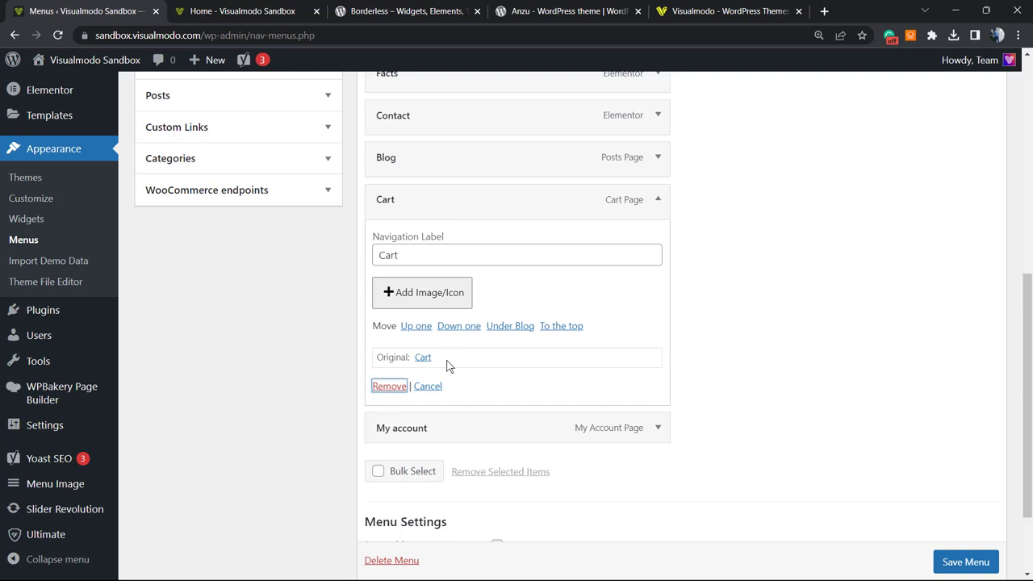
pyautogui.scroll(1, 407, 455)
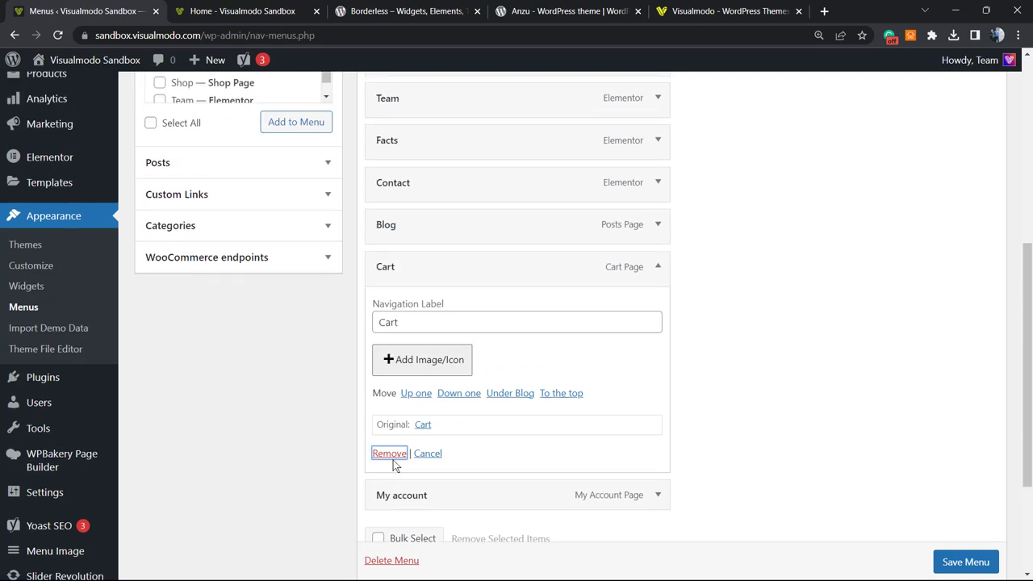
pyautogui.click(390, 456)
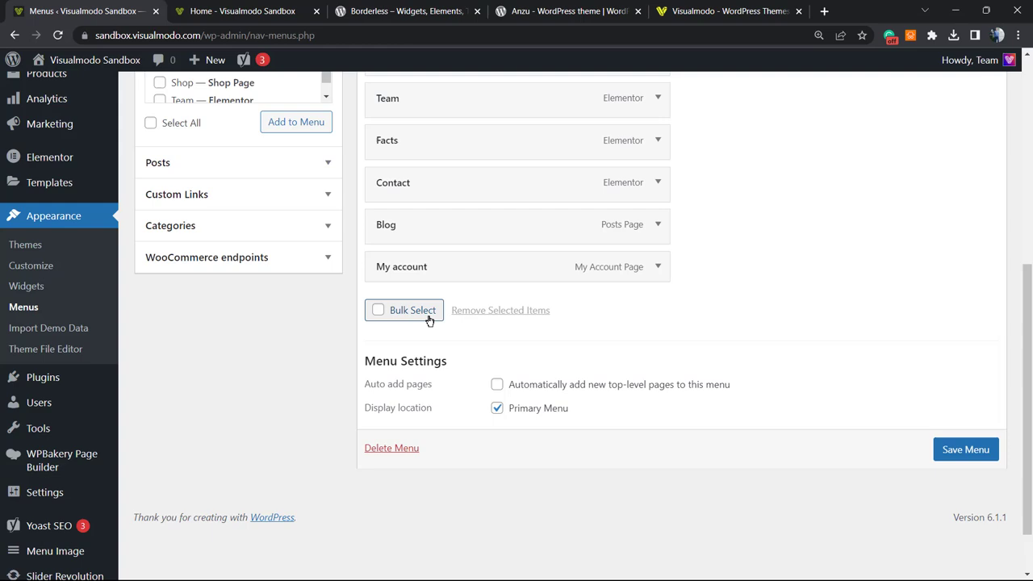
pyautogui.click(940, 445)
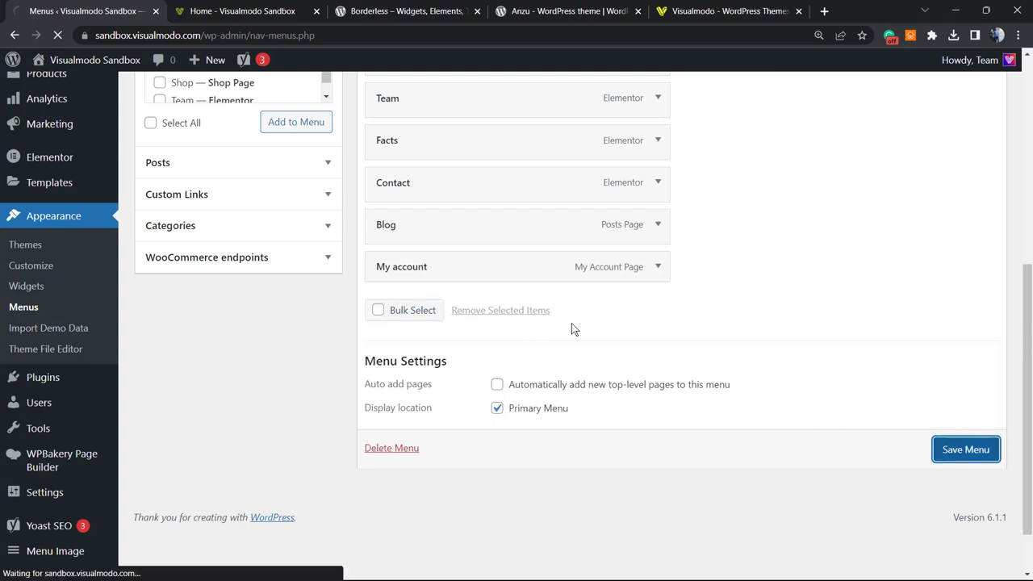
# - Open the Menu Image settings of the My account item and check the front page navigation before returning to them
pyautogui.scroll(-5, 489, 339)
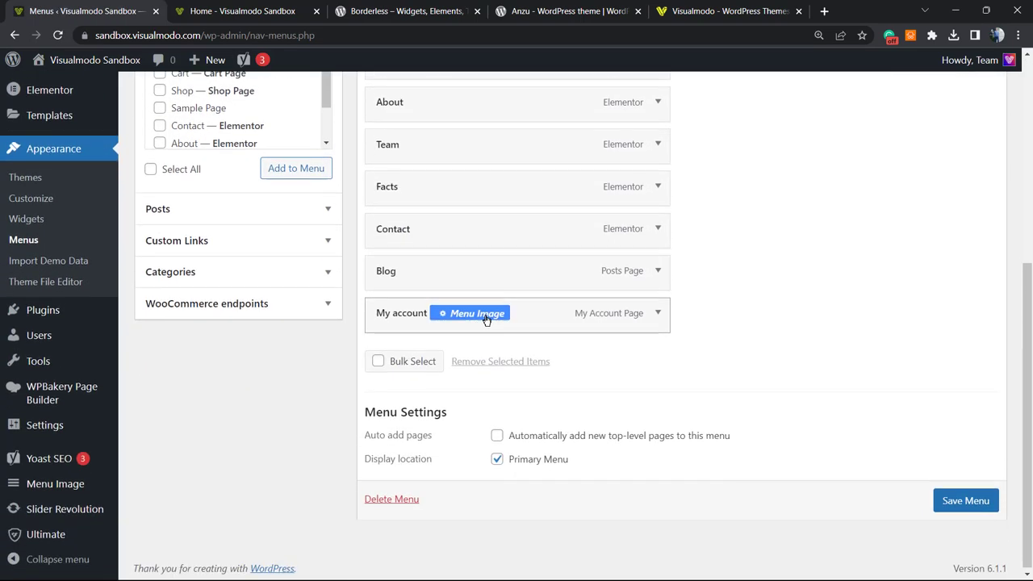
pyautogui.click(487, 312)
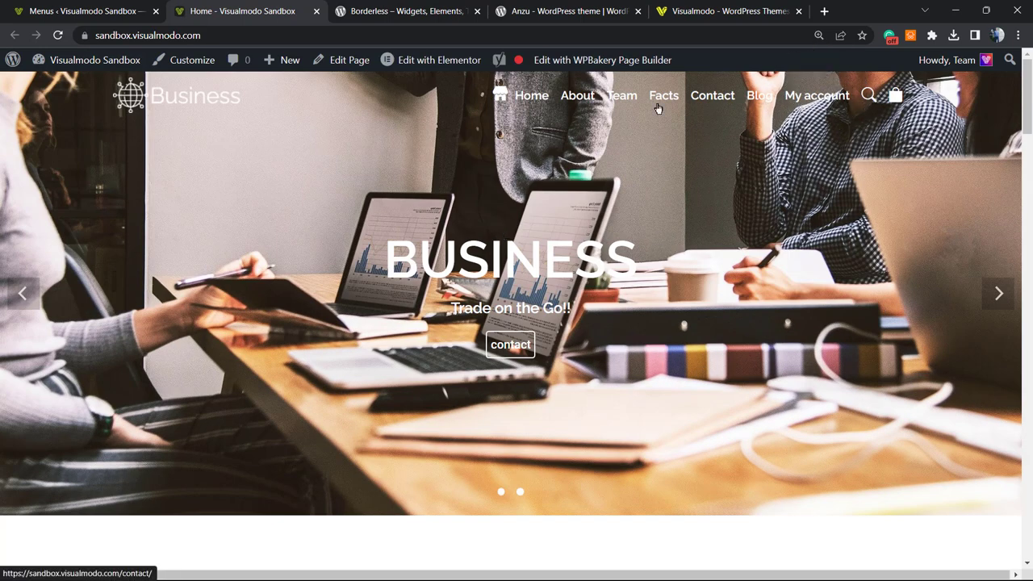
pyautogui.hotkey('ctrl', 'pageup')
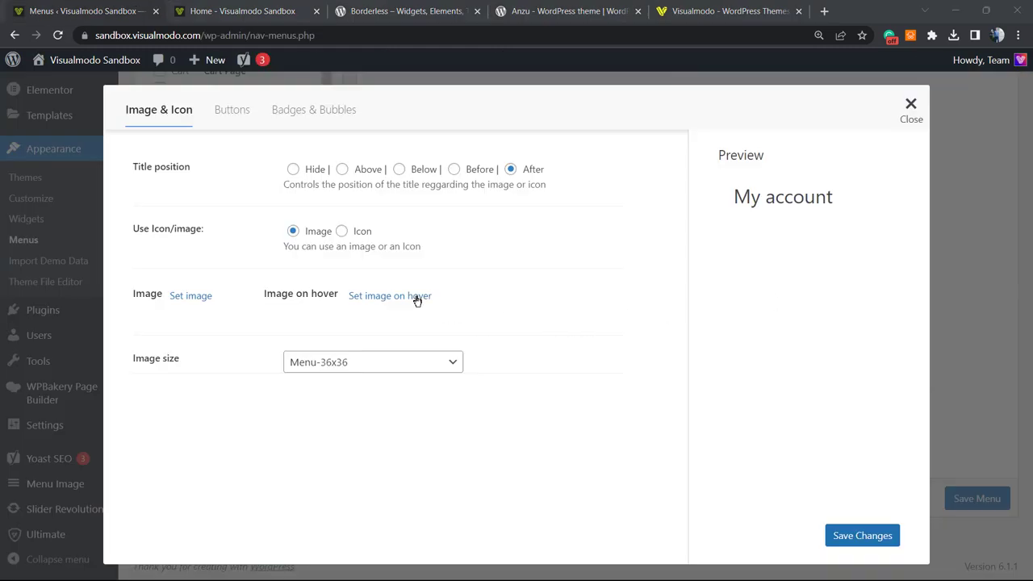
# - Switch the My account item from an image to an icon, assign the Dashicons businessman icon and save the changes
pyautogui.click(343, 232)
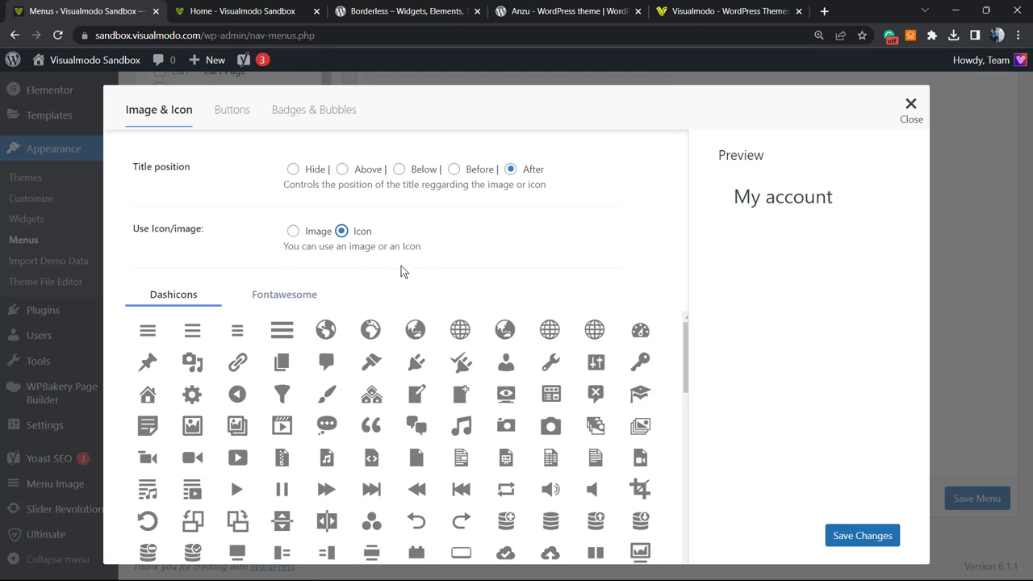
pyautogui.scroll(-1, 403, 272)
pyautogui.scroll(-1, 391, 274)
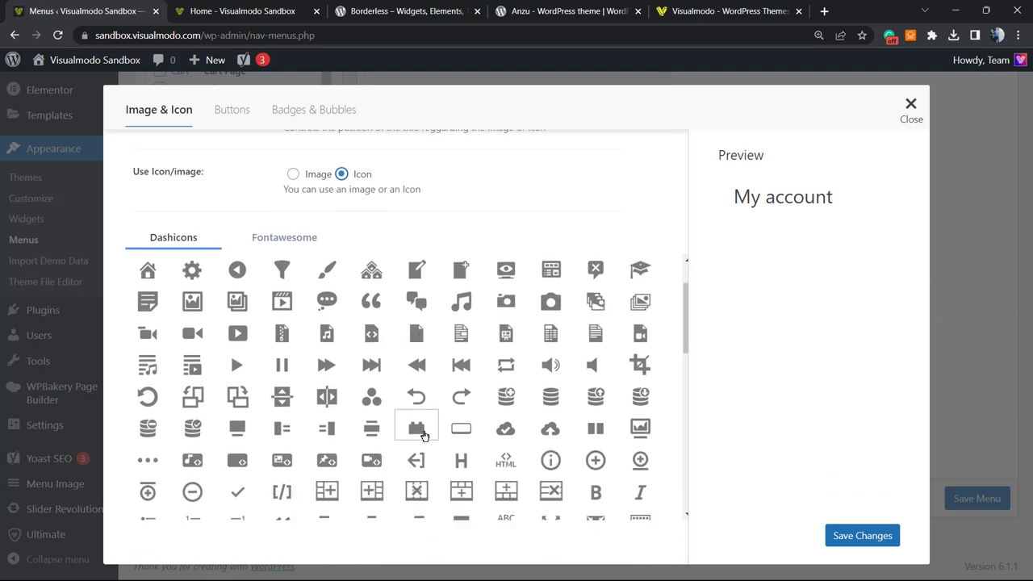
pyautogui.scroll(-3, 415, 427)
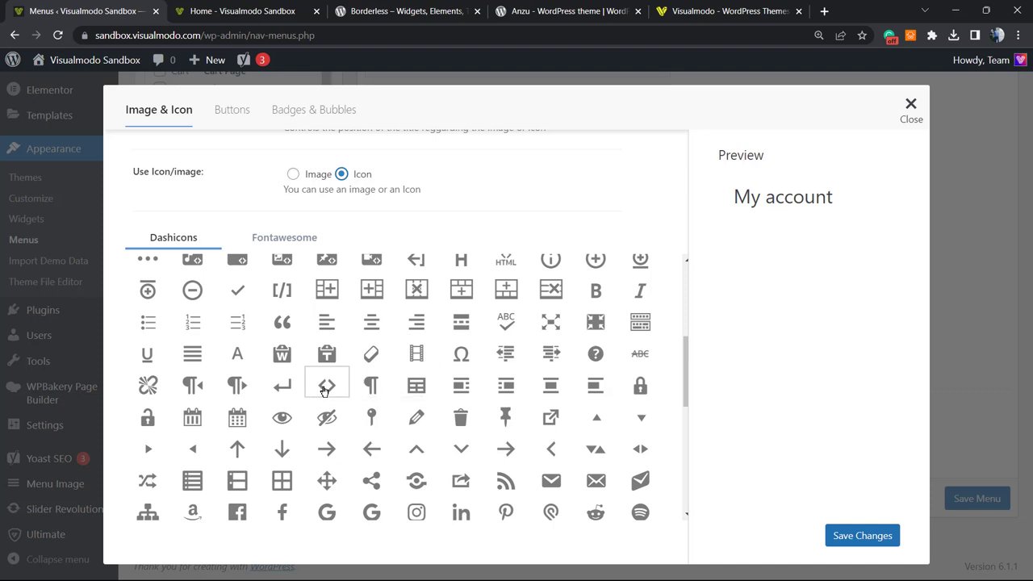
pyautogui.scroll(-4, 347, 403)
pyautogui.scroll(-3, 351, 381)
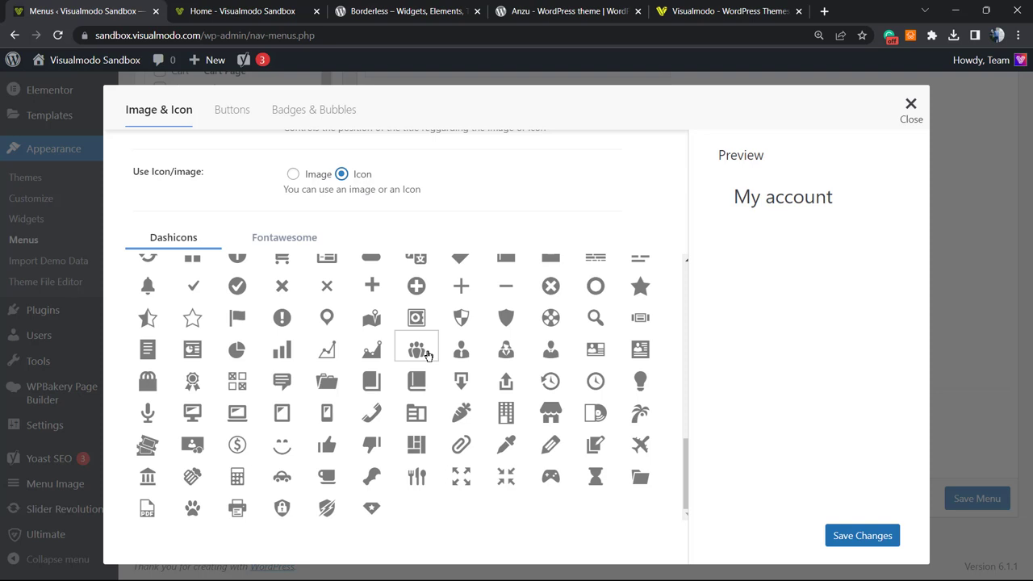
pyautogui.click(550, 349)
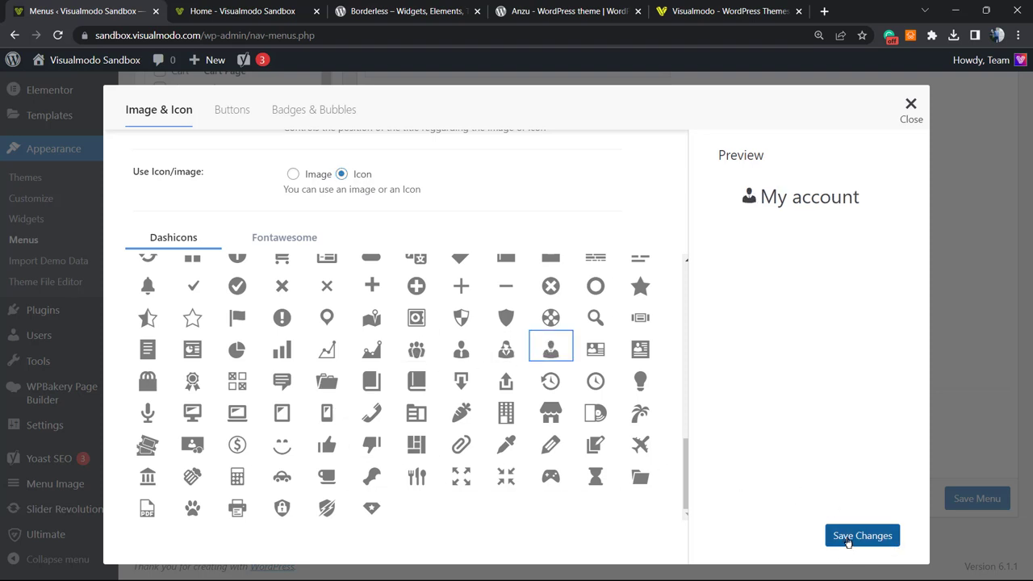
pyautogui.click(843, 537)
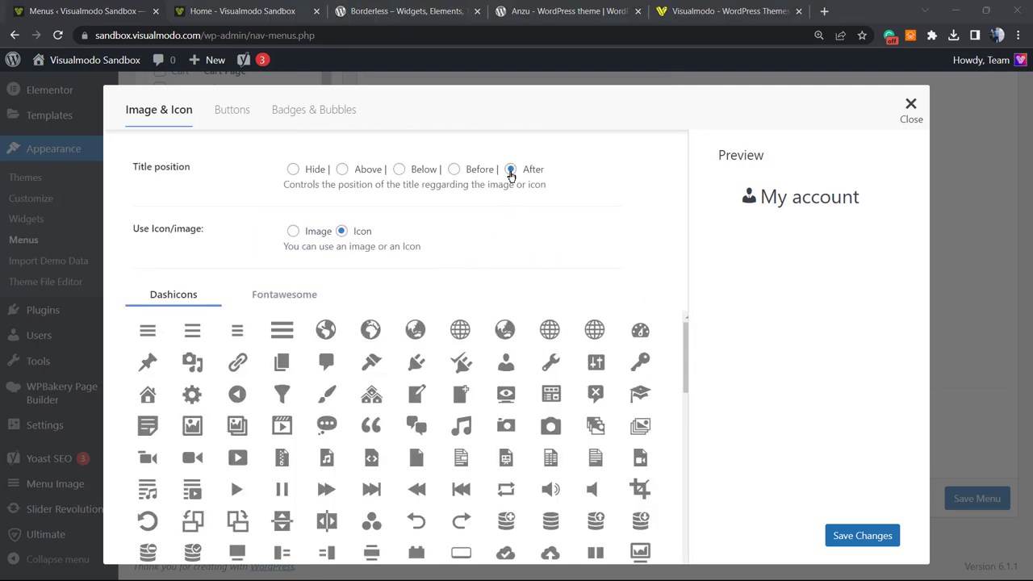
# - Set the title position of the My account item to Hide and save the changes
pyautogui.doubleClick(527, 170)
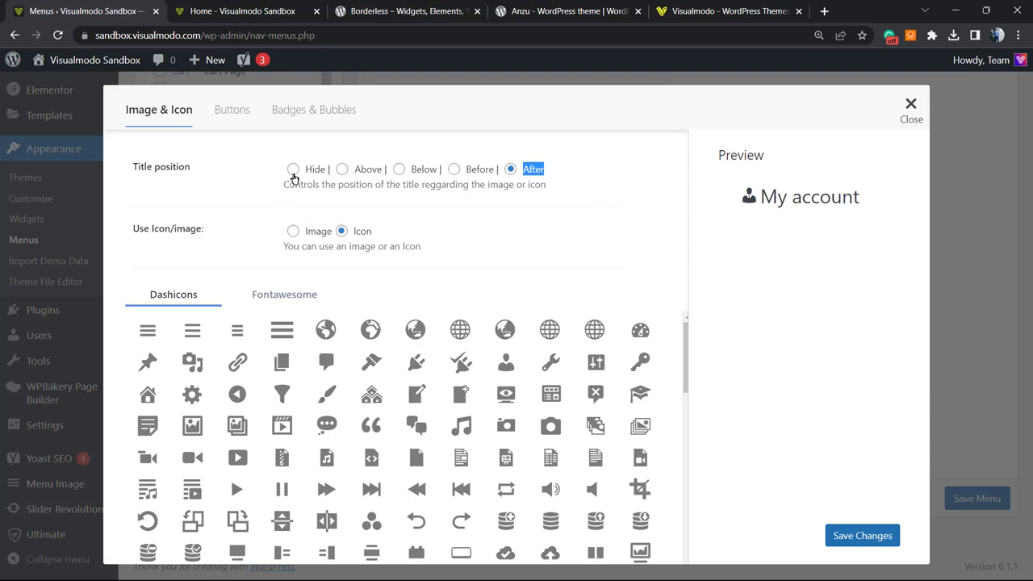
pyautogui.click(292, 170)
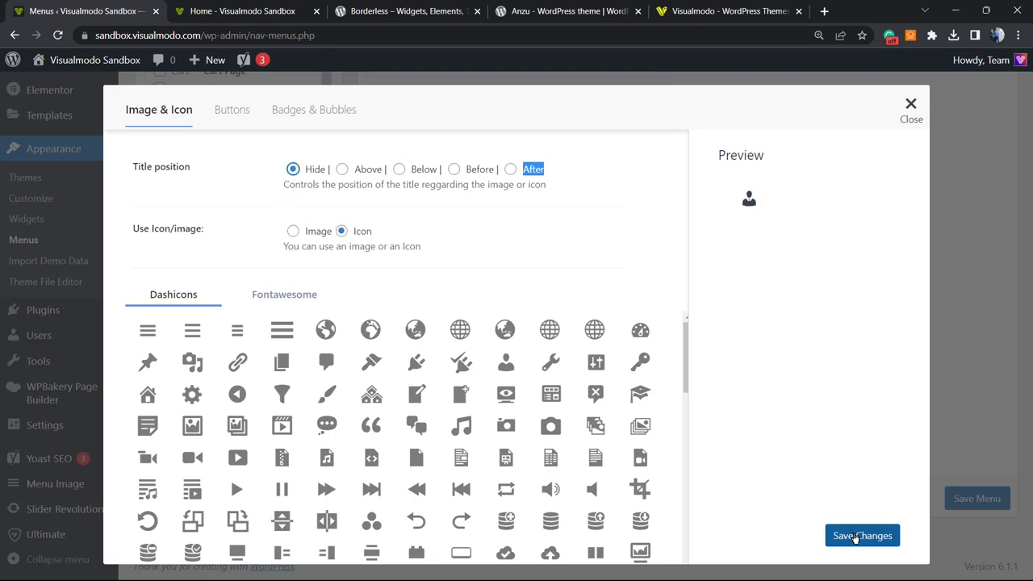
pyautogui.click(858, 535)
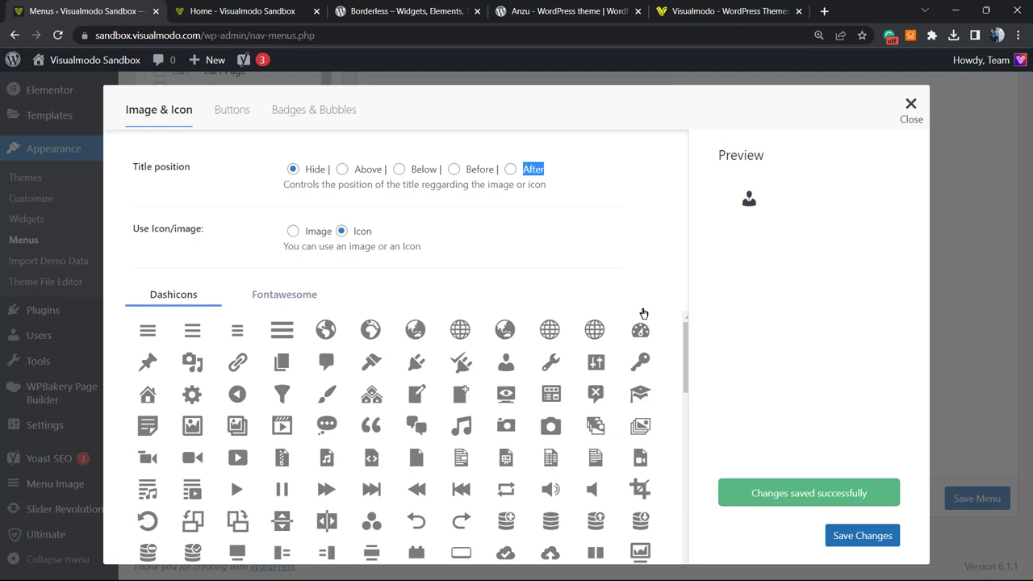
# - Close the Menu Image settings of the My account item and save the Main menu
pyautogui.click(355, 7)
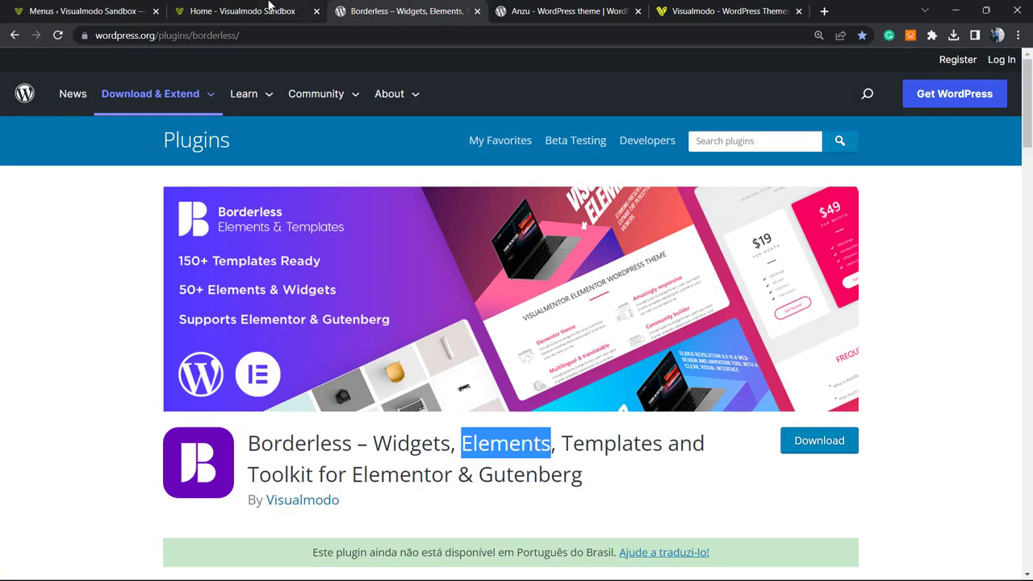
pyautogui.click(272, 10)
pyautogui.click(132, 8)
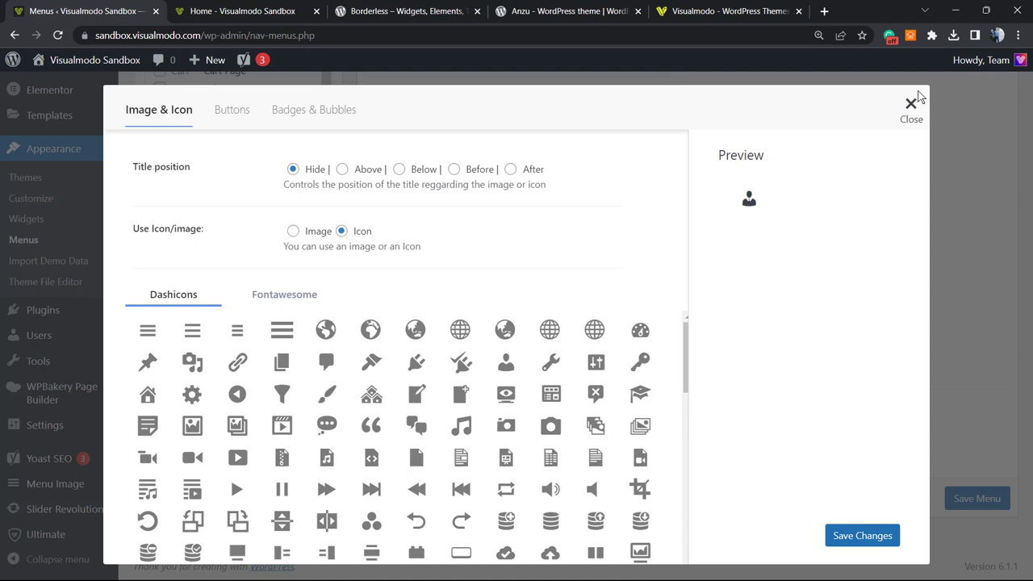
pyautogui.click(912, 100)
pyautogui.click(965, 498)
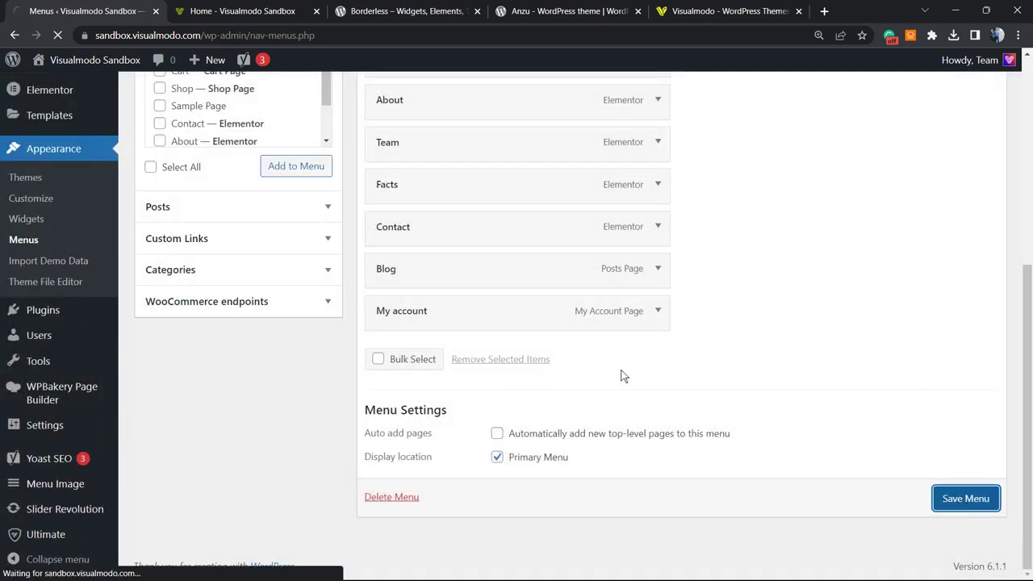
# - Reload the site's front page, test the My account icon's link in the navigation and return to the Menus page
pyautogui.click(242, 10)
pyautogui.press('F5')
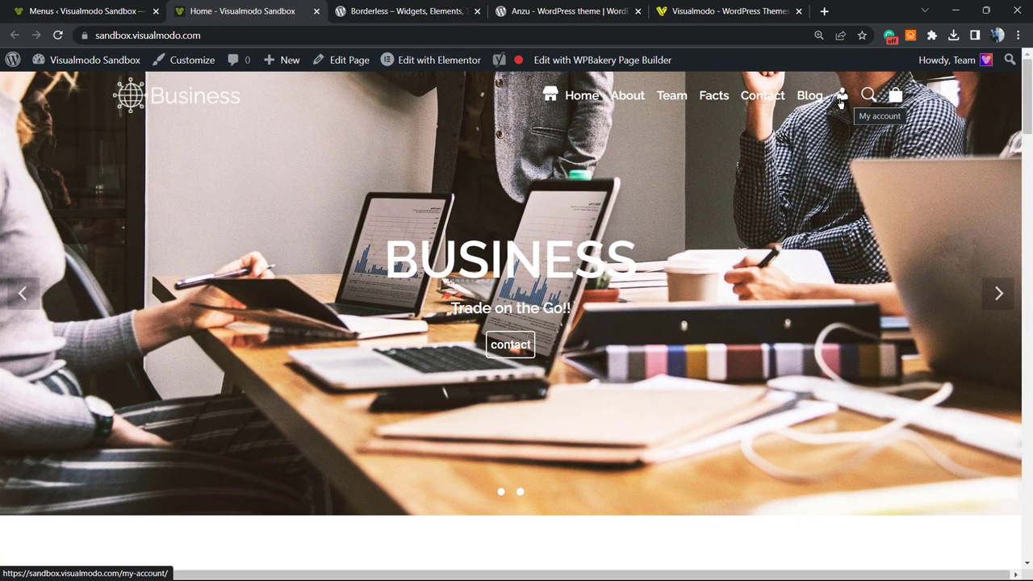
pyautogui.click(840, 98)
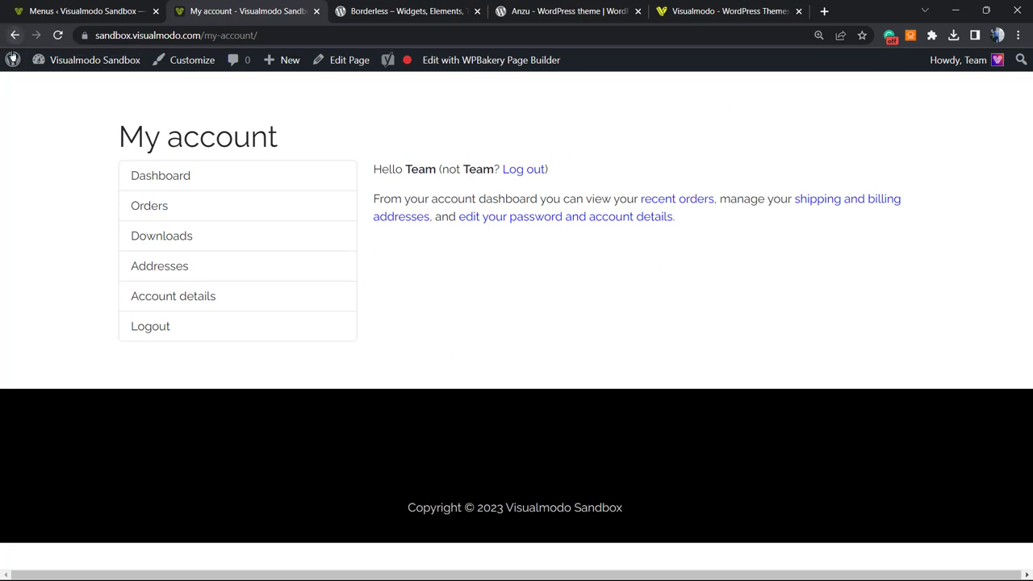
pyautogui.click(15, 36)
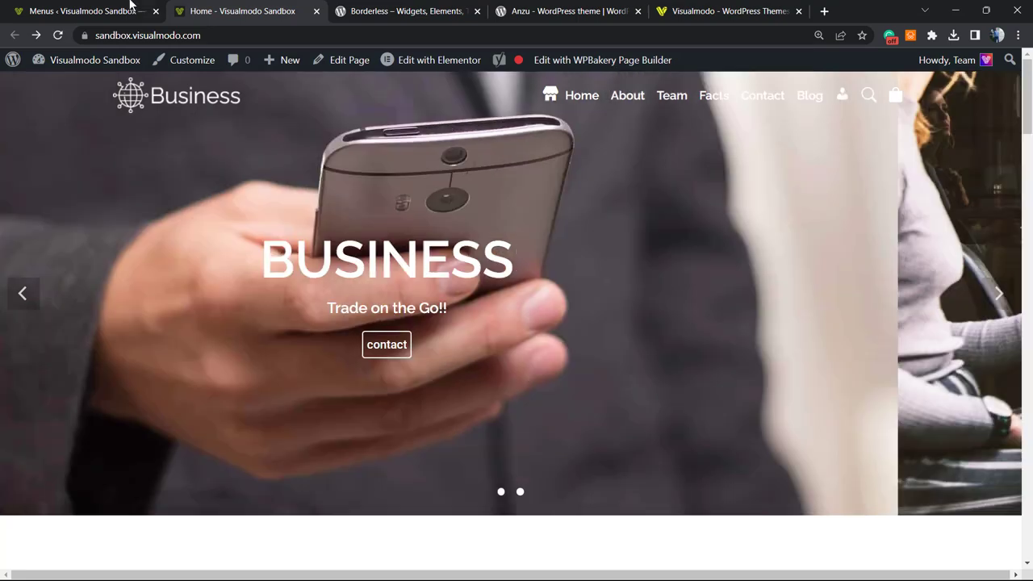
pyautogui.click(85, 10)
pyautogui.scroll(-1, 476, 222)
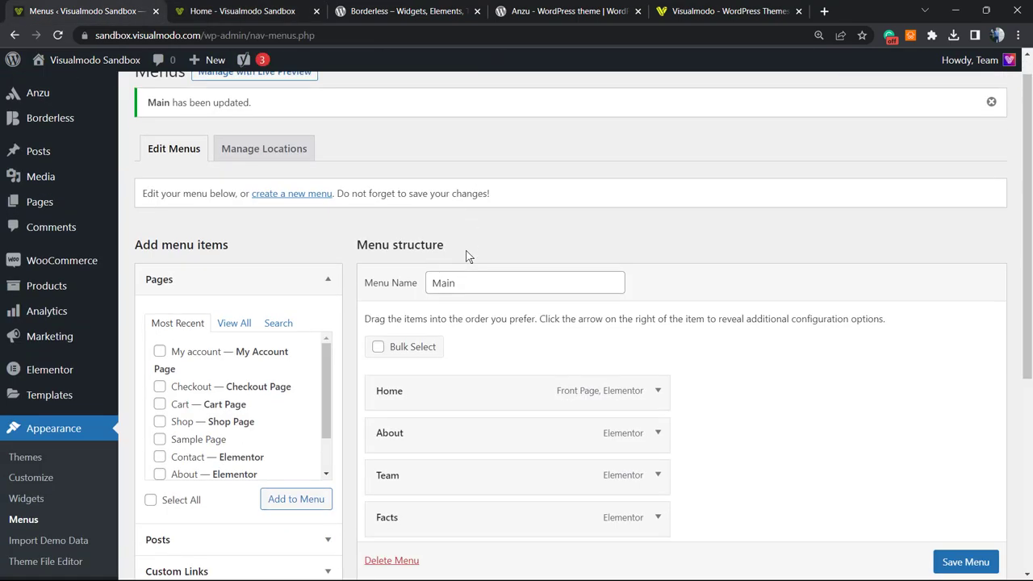
pyautogui.moveTo(478, 285)
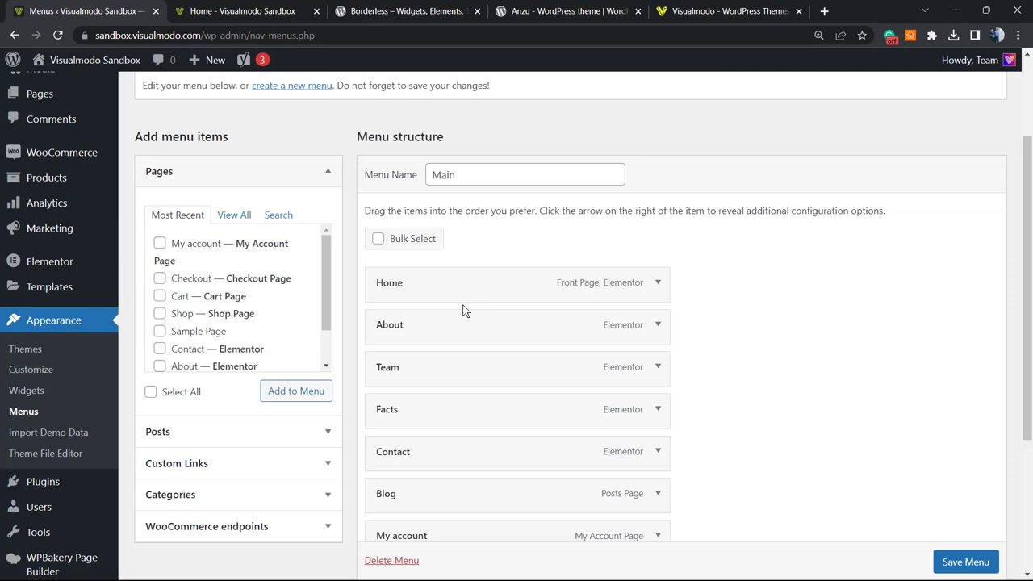
# - View the Borderless plugin page and the Anzu theme page on WordPress.org
pyautogui.click(398, 5)
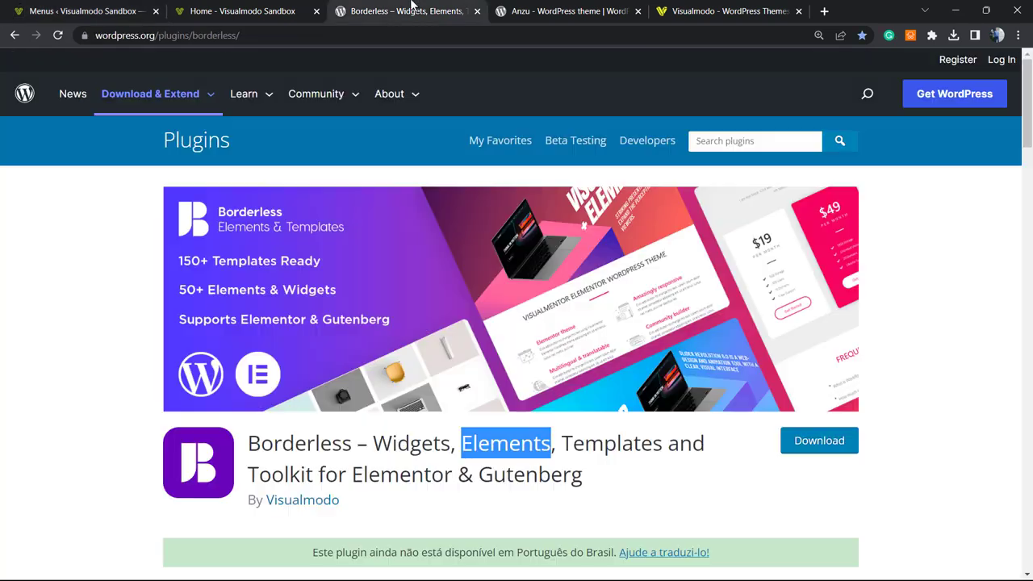
pyautogui.click(674, 5)
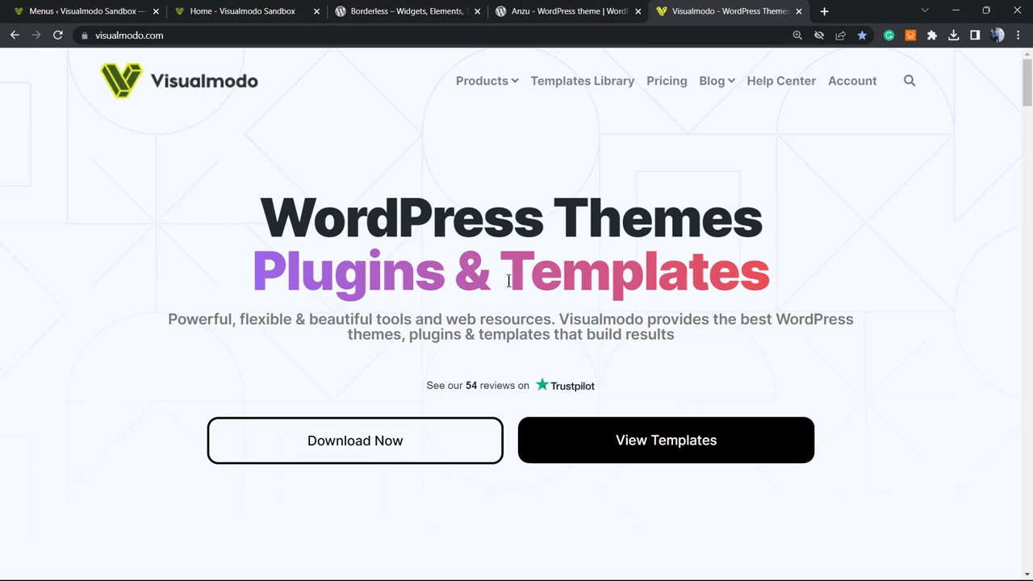
pyautogui.click(397, 8)
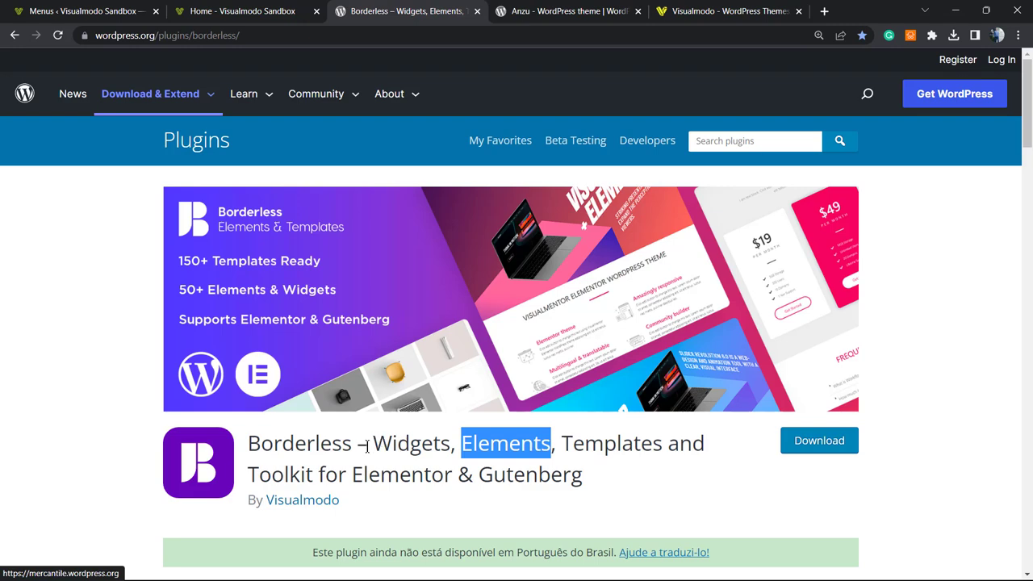
pyautogui.scroll(-1, 368, 445)
pyautogui.scroll(1, 368, 445)
pyautogui.click(538, 9)
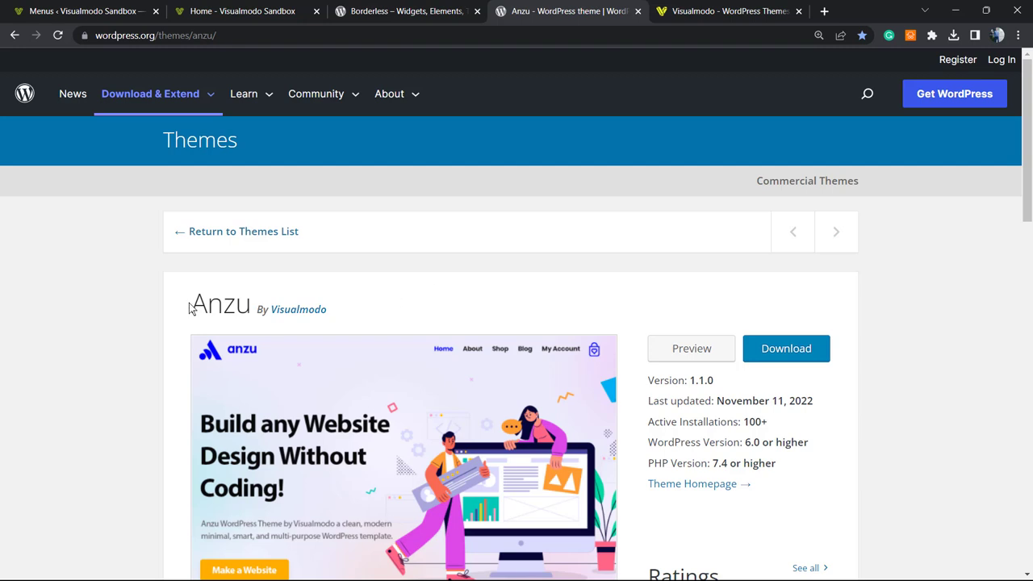
pyautogui.doubleClick(215, 303)
pyautogui.click(415, 297)
# - Switch to the Visualmodo website, open its Templates Library and browse the starter templates
pyautogui.click(711, 6)
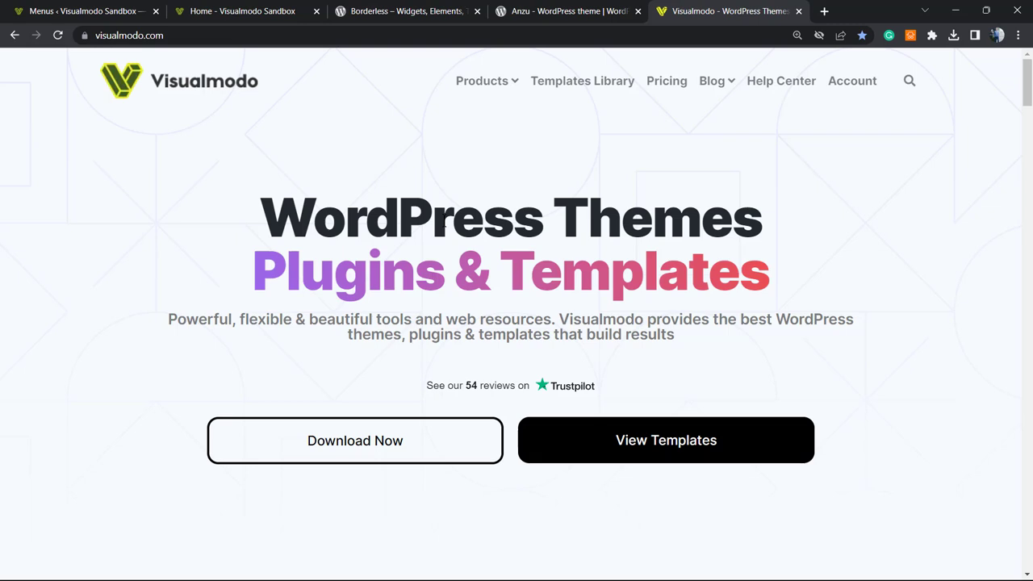
pyautogui.click(566, 86)
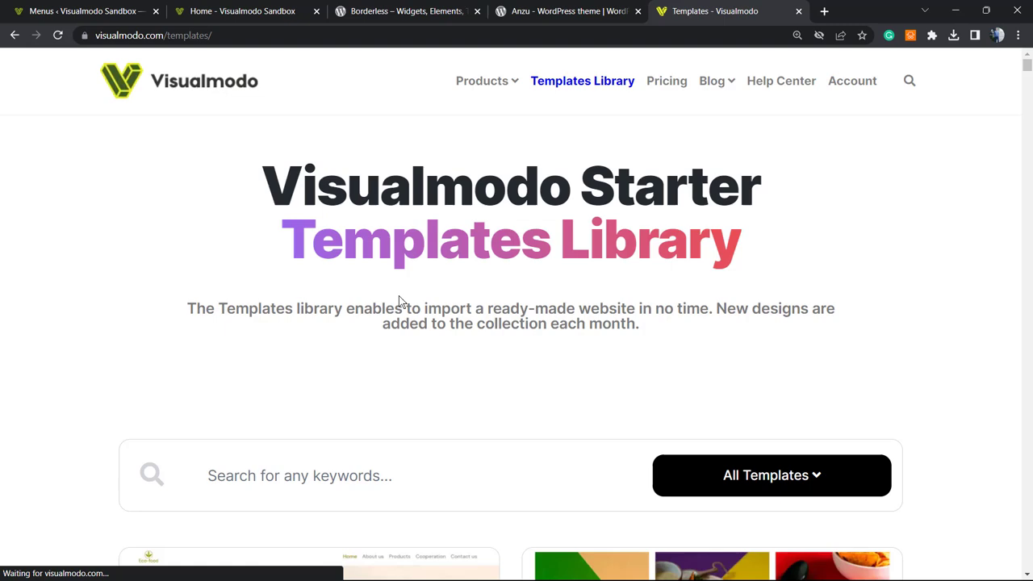
pyautogui.scroll(-4, 352, 301)
pyautogui.scroll(-9, 352, 300)
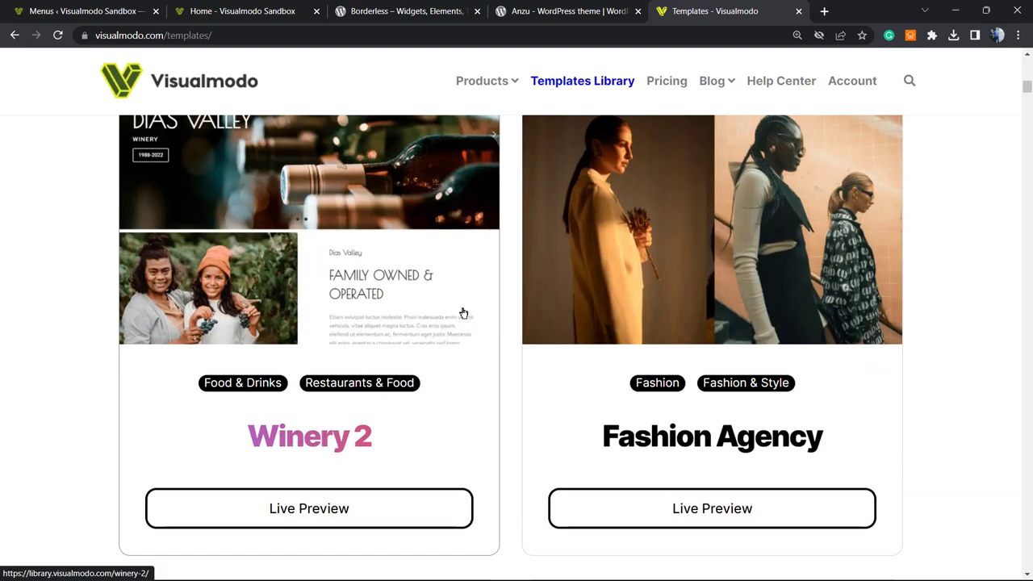
pyautogui.scroll(-6, 459, 312)
pyautogui.scroll(-7, 458, 312)
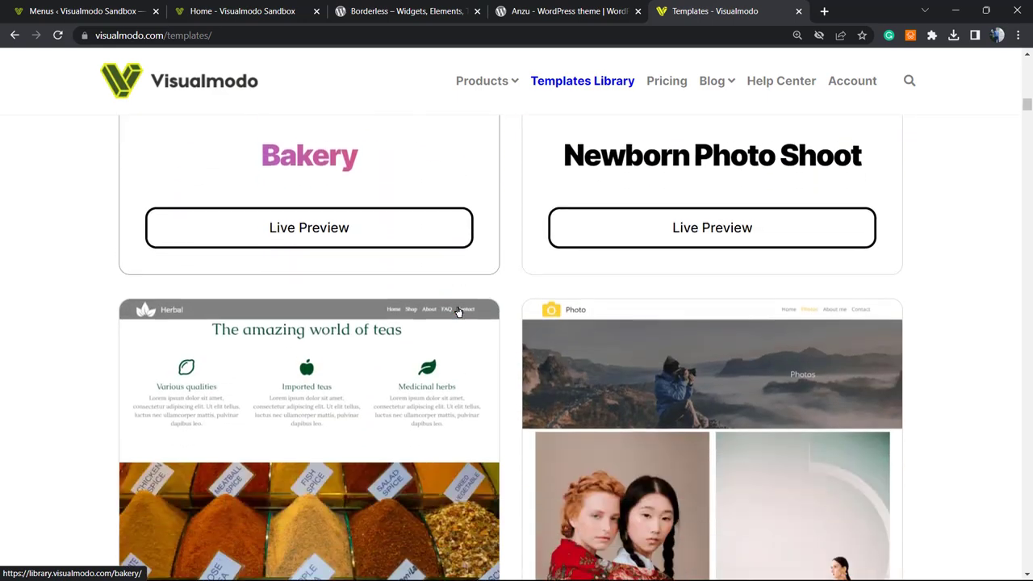
pyautogui.scroll(-10, 456, 313)
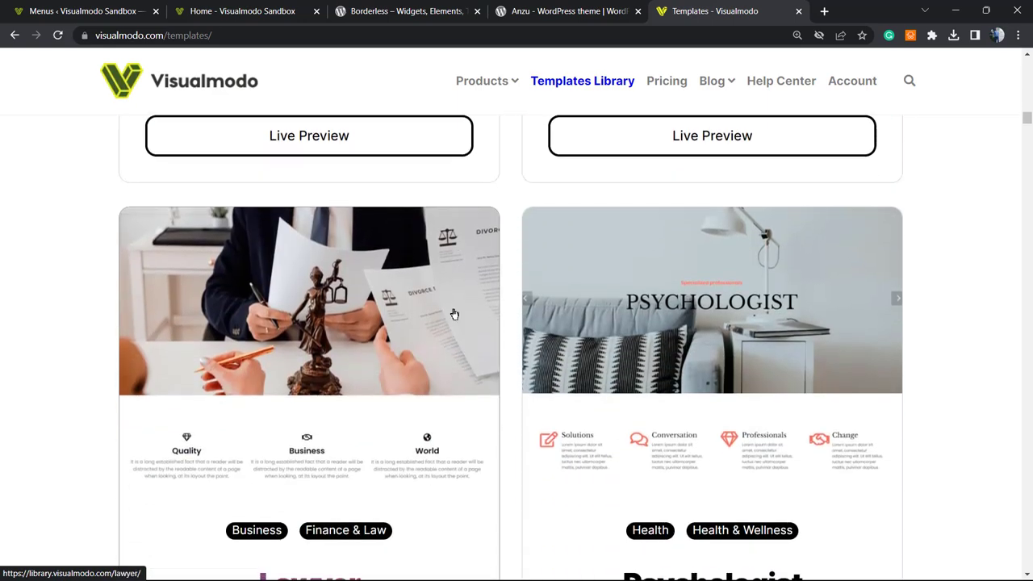
pyautogui.scroll(-4, 454, 315)
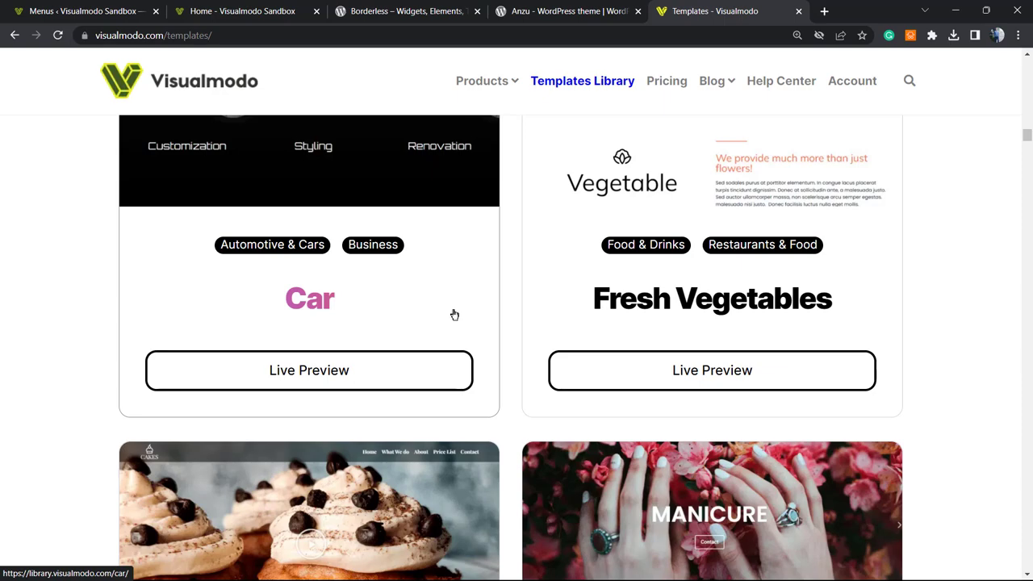
pyautogui.scroll(-7, 455, 315)
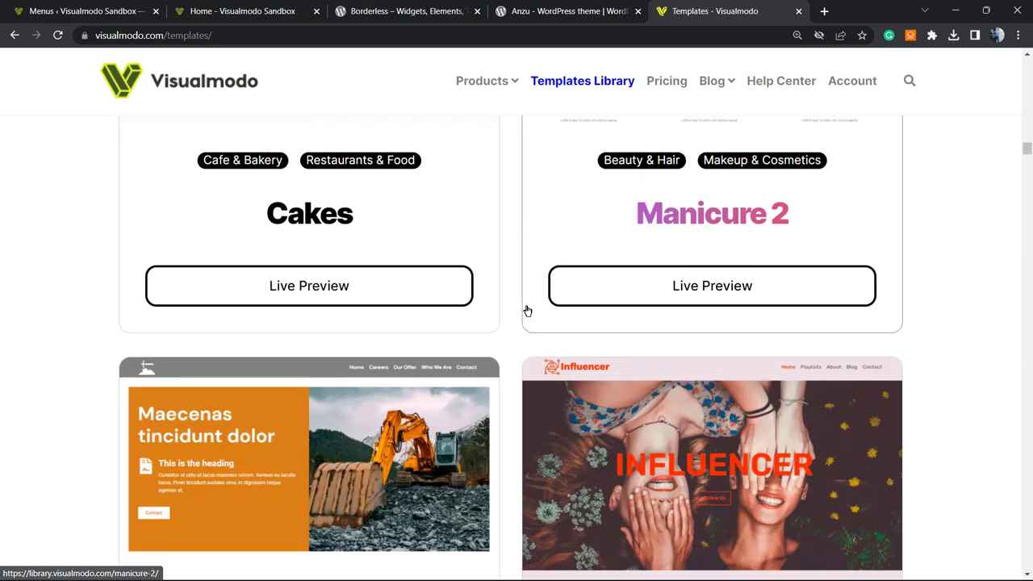
pyautogui.scroll(-8, 527, 310)
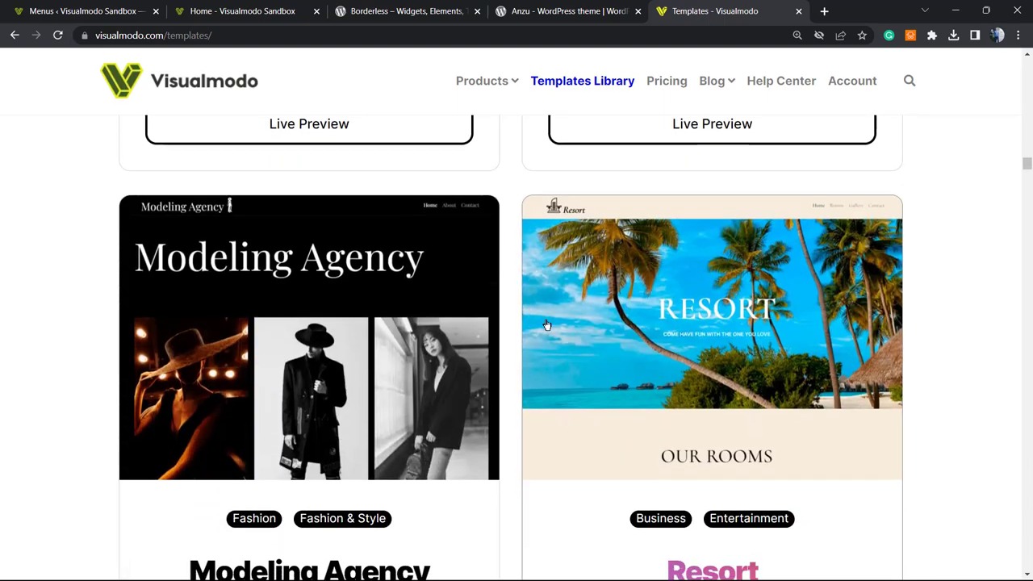
pyautogui.scroll(-11, 546, 324)
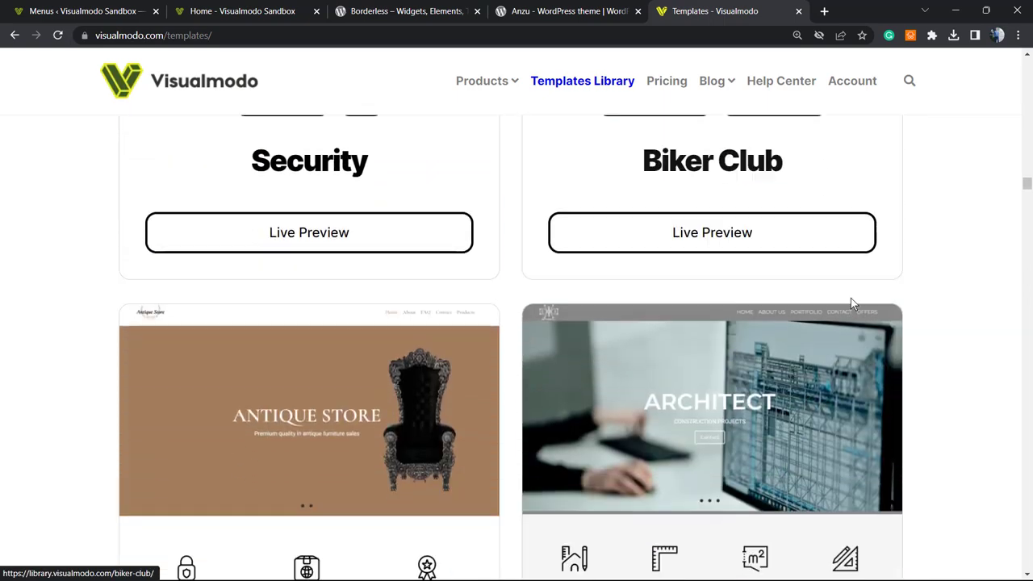